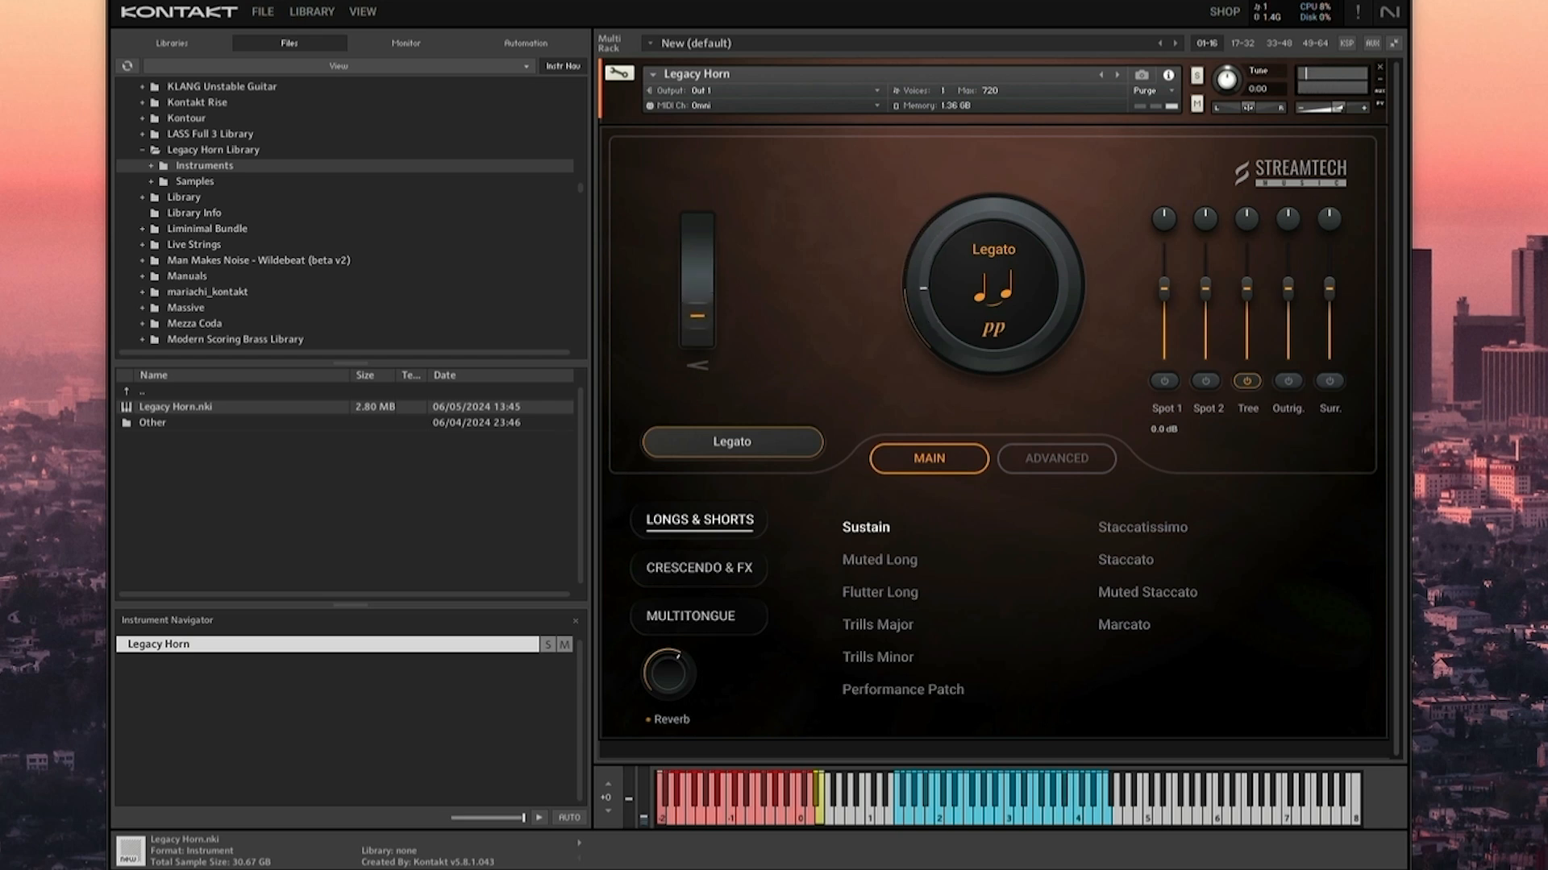
# Audition the Flutter Long, Staccatissimo, Staccato, Marcato and Performance Patch articulations of the Legacy Horn.
pyautogui.click(913, 596)
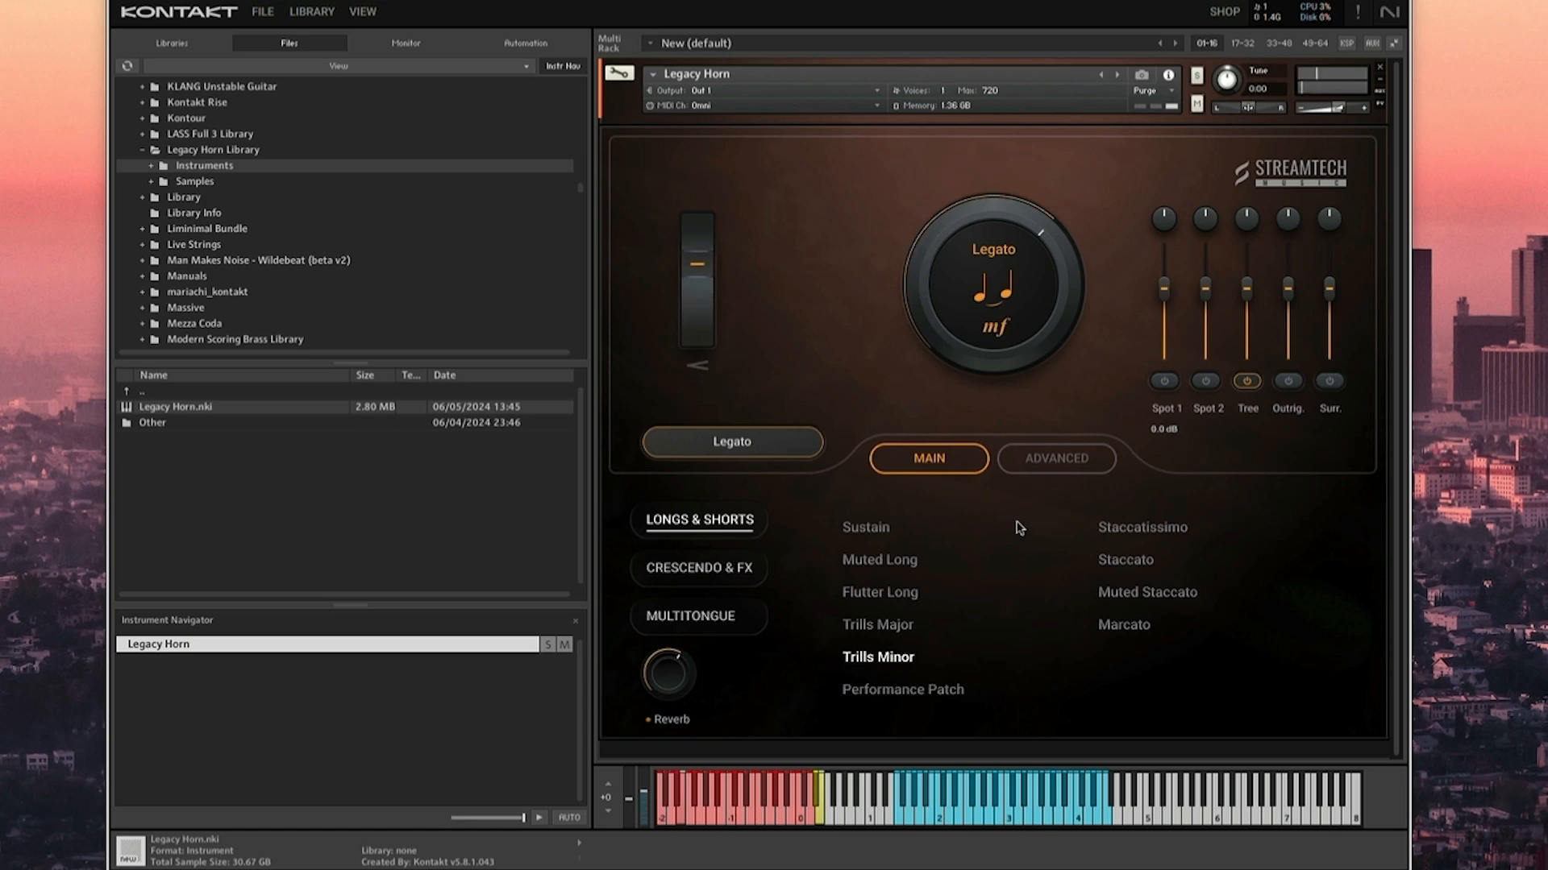
pyautogui.click(1113, 528)
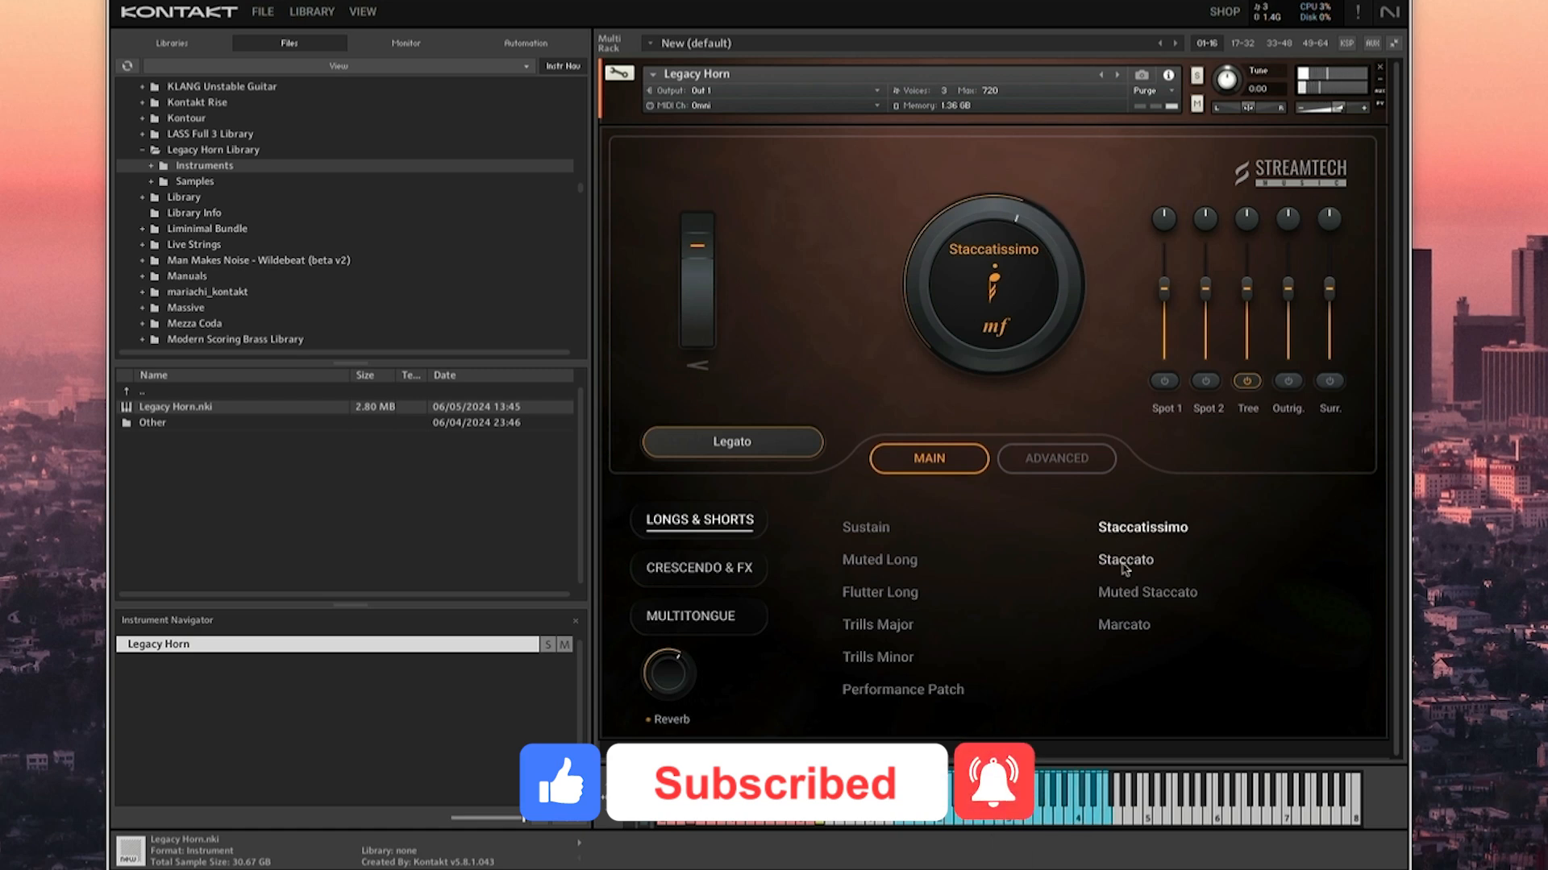
pyautogui.click(1124, 562)
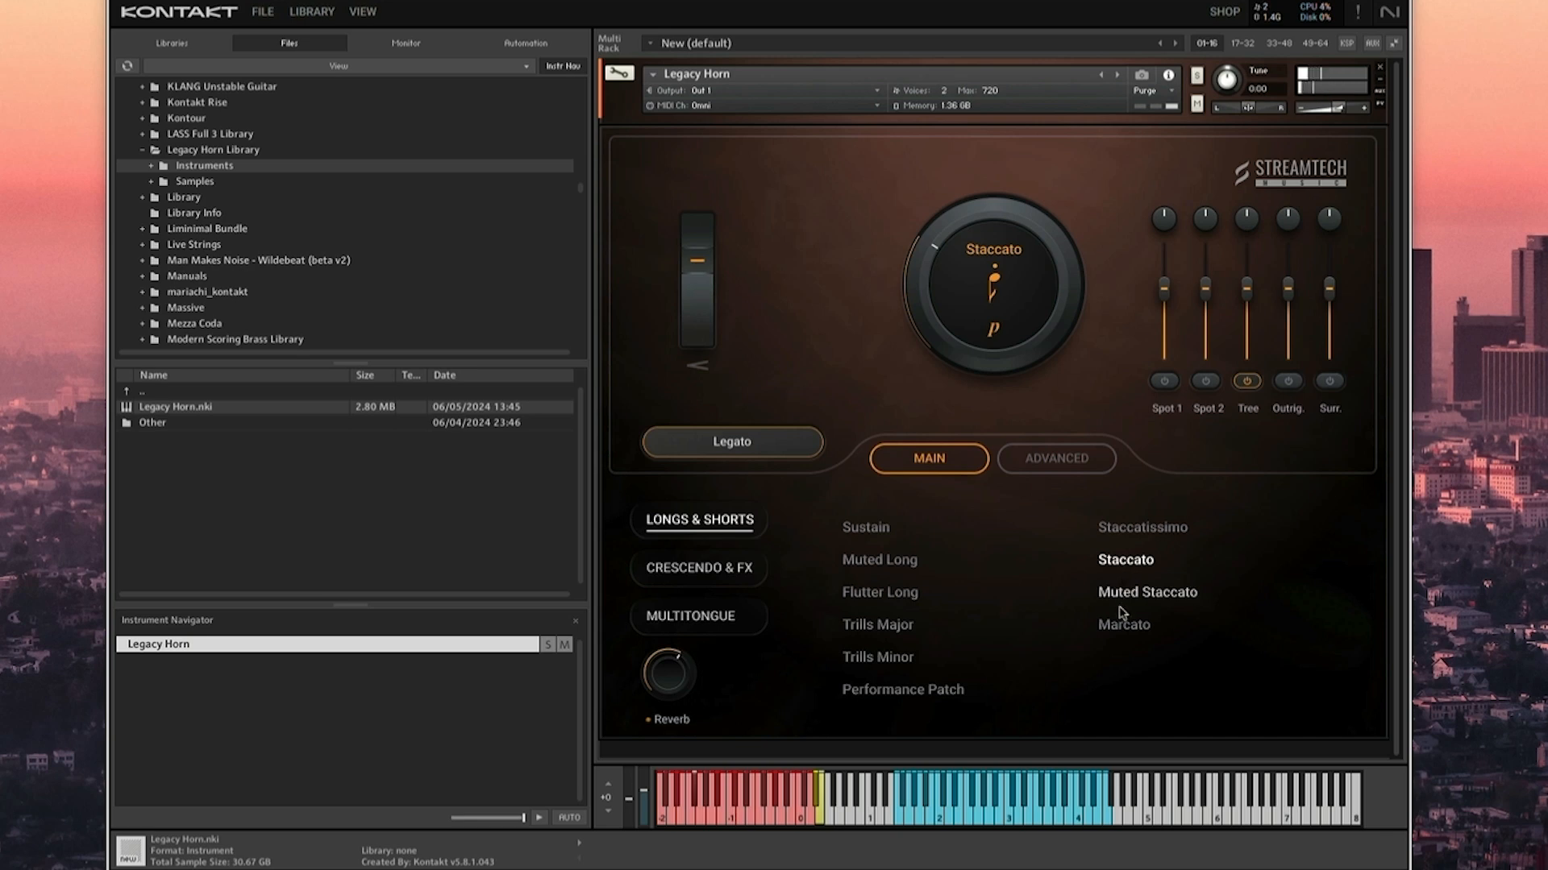
pyautogui.click(1121, 632)
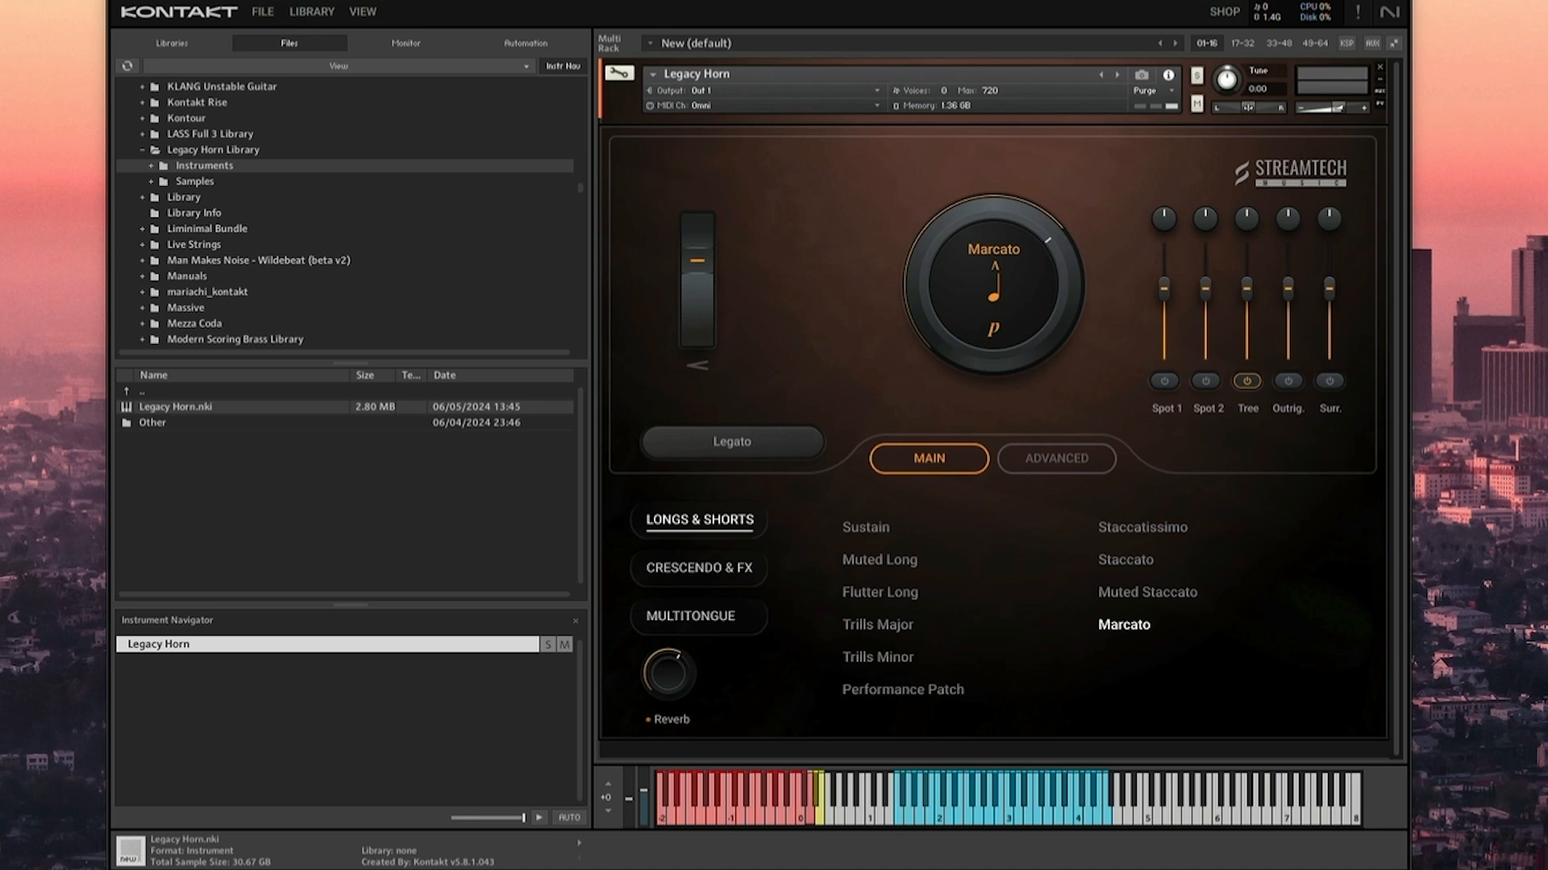
pyautogui.click(885, 696)
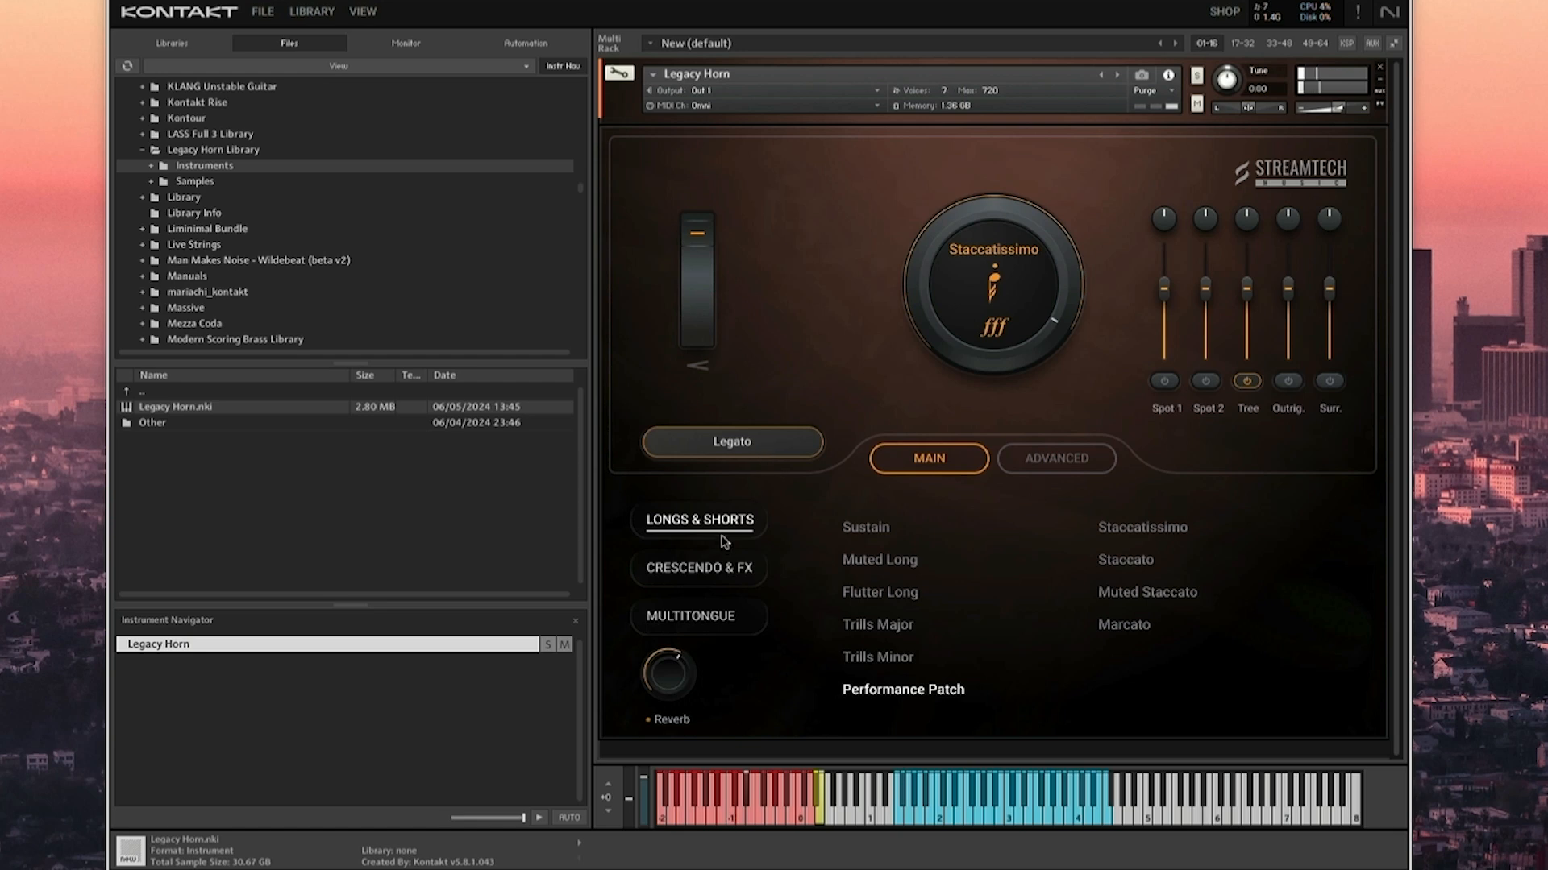
# Audition the Crescendo Short, Sforzando Short, Sforzando Long and Flutter Long articulations from the Crescendo & FX group.
pyautogui.click(705, 567)
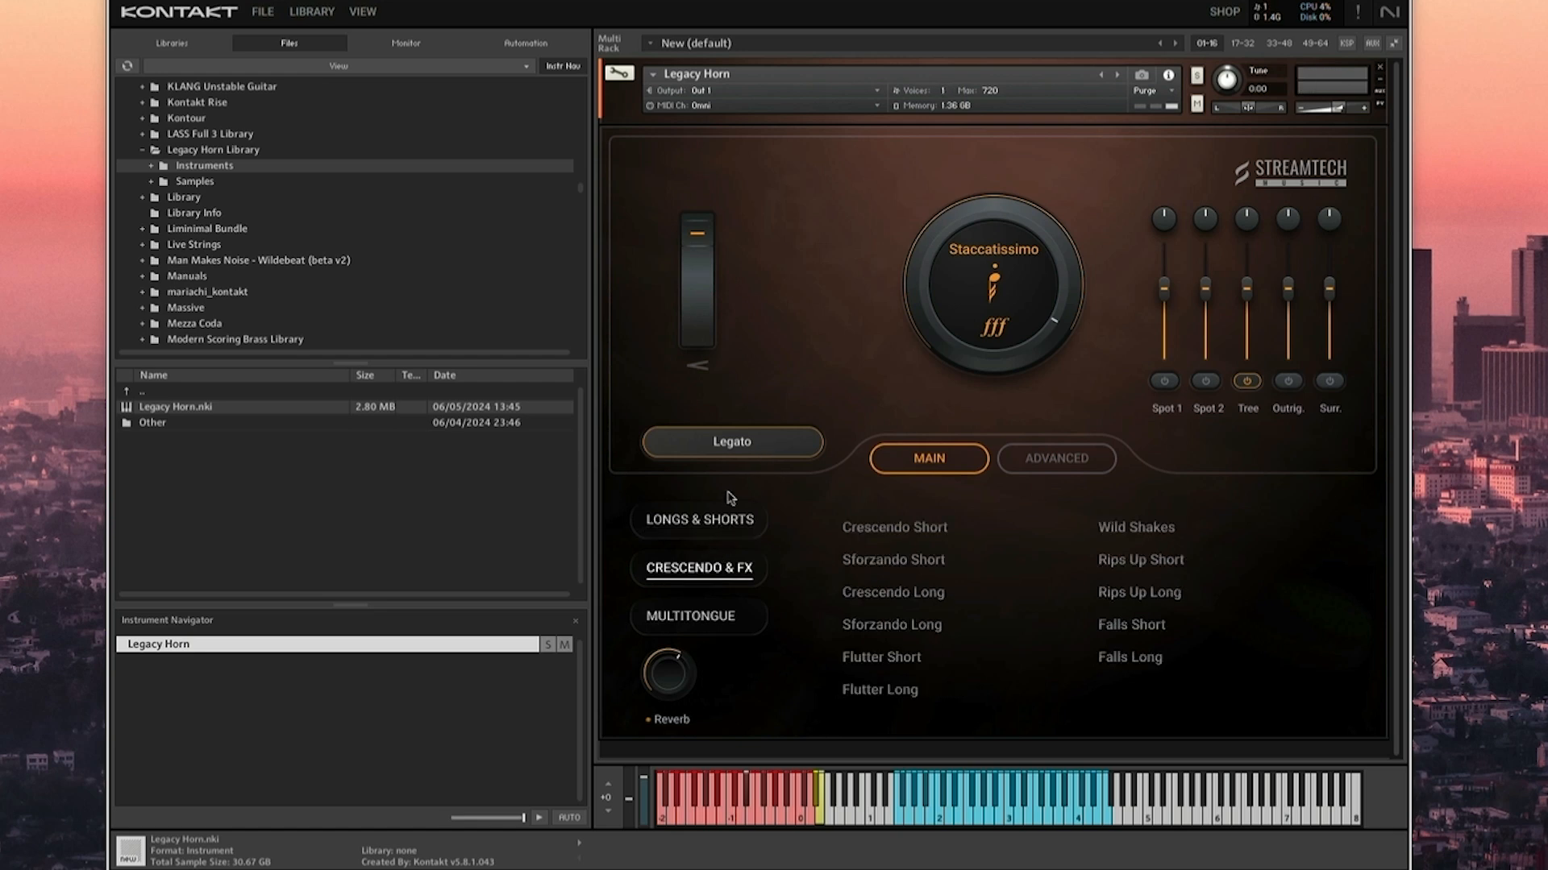
pyautogui.click(880, 523)
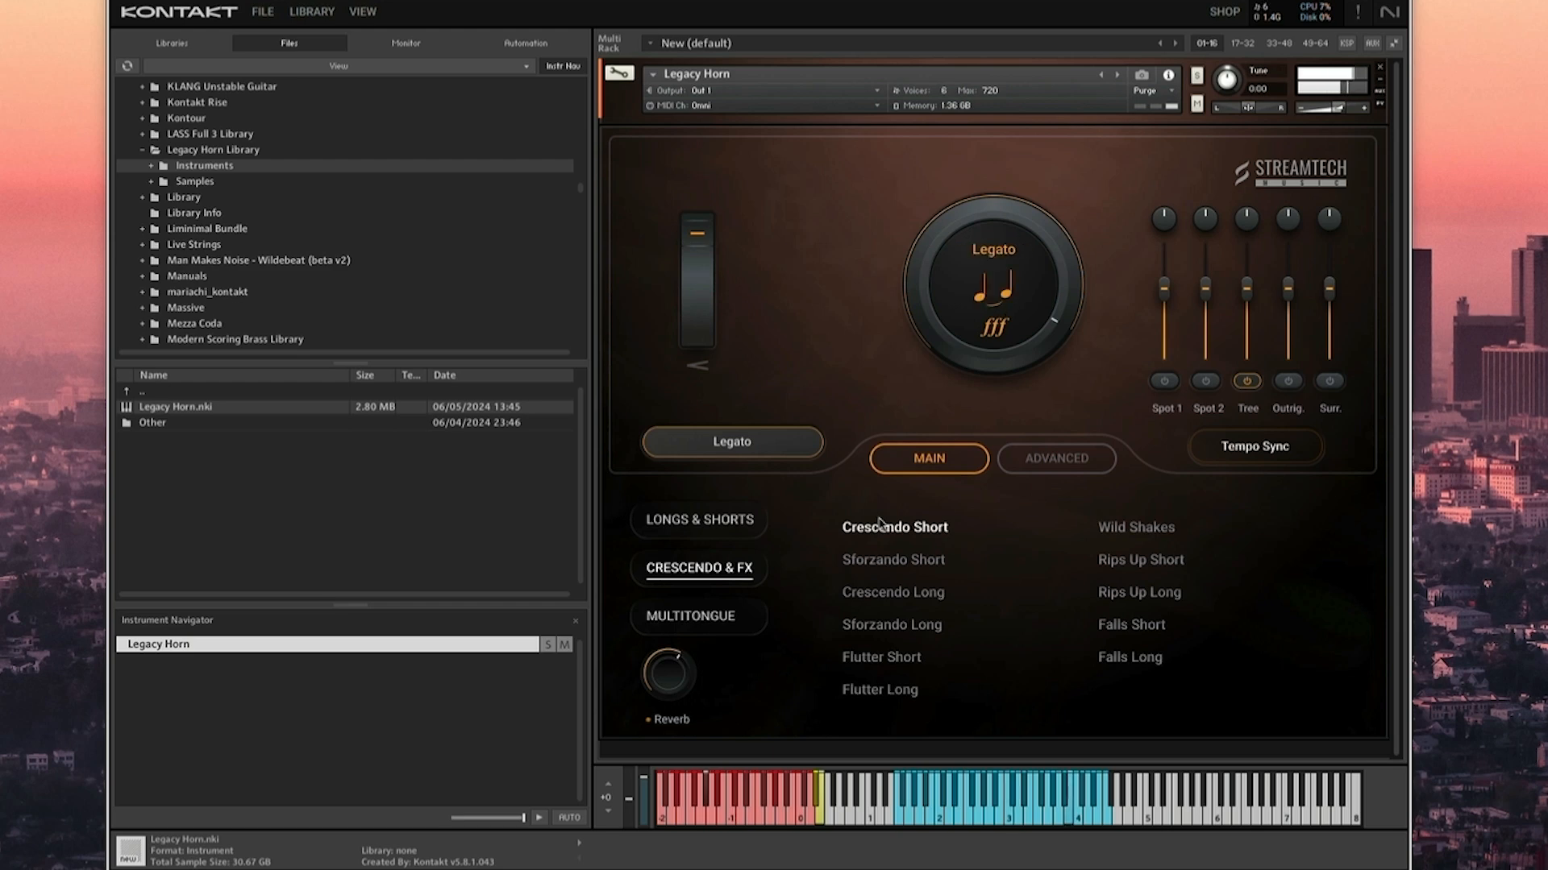
pyautogui.click(887, 562)
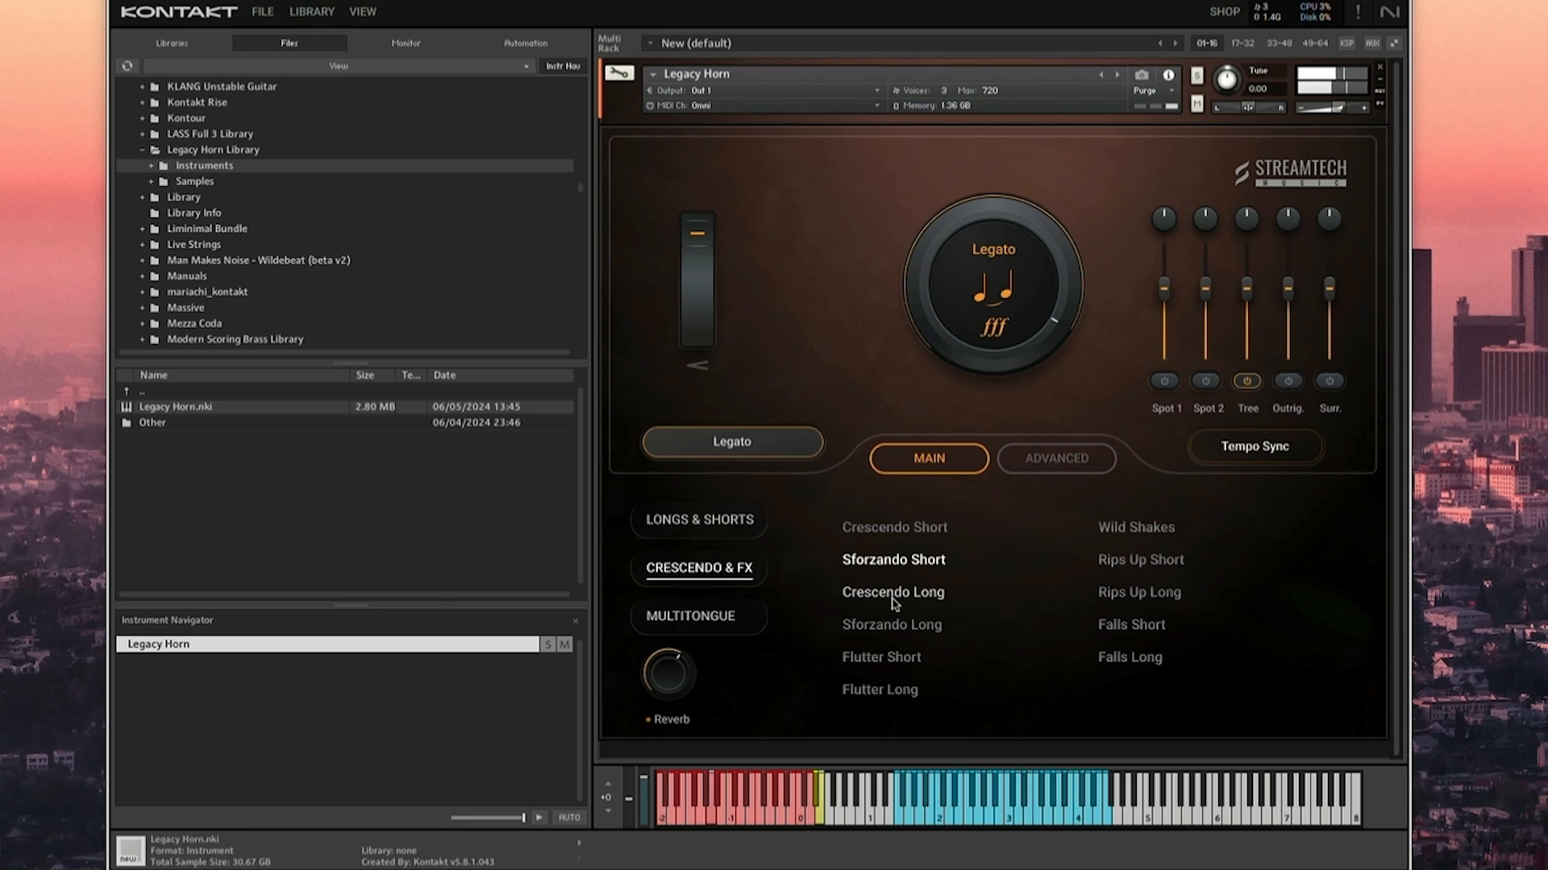
pyautogui.click(909, 628)
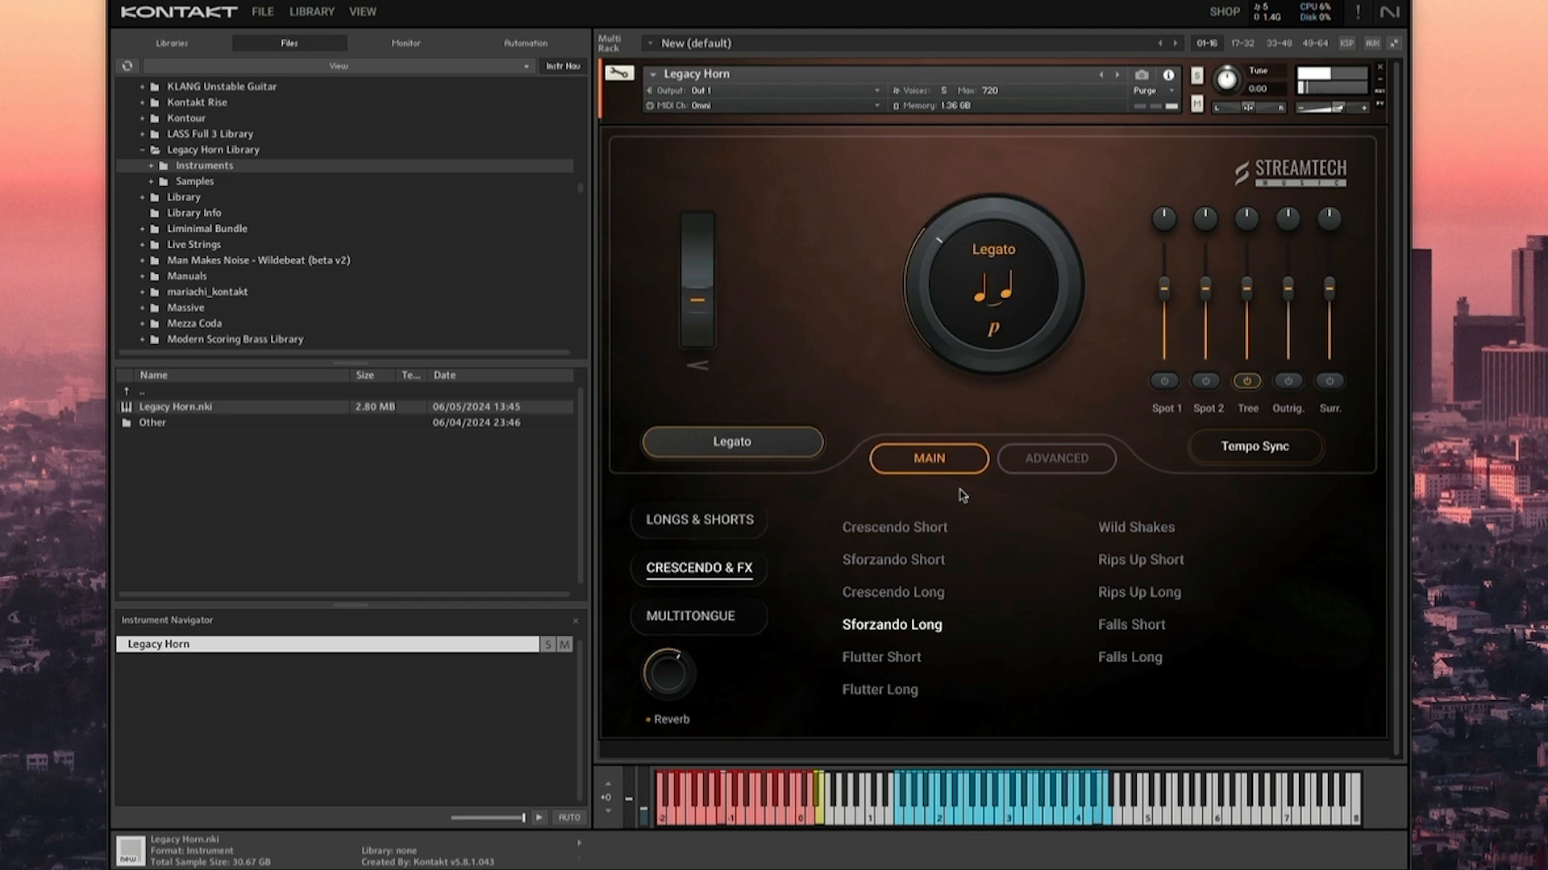
pyautogui.click(903, 692)
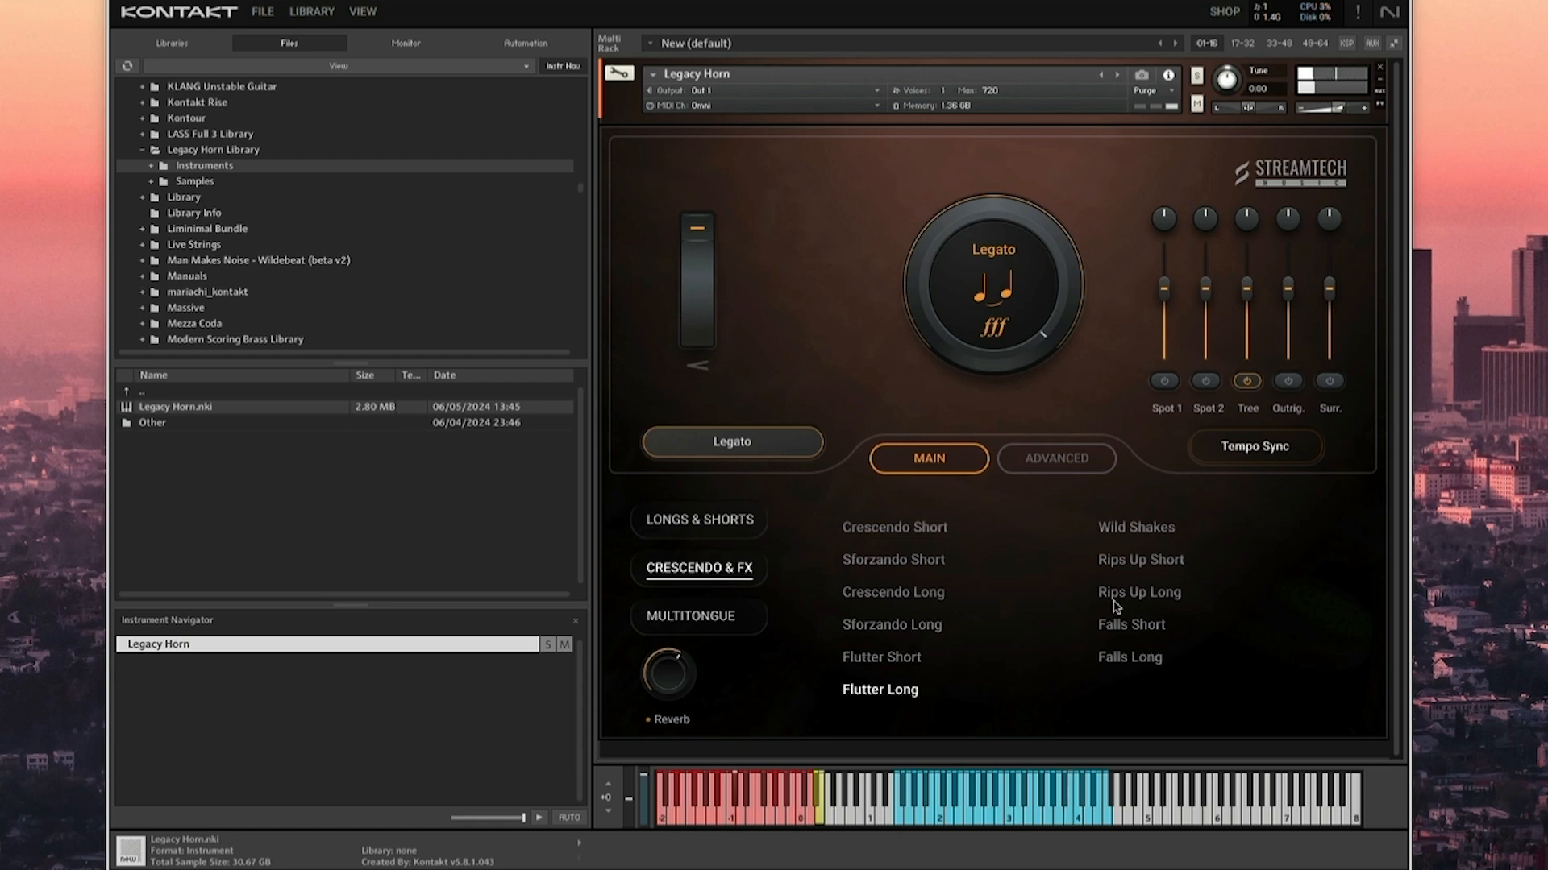
# Audition the Wild Shakes, Falls Short and Falls Long effects, and switch legato off for Falls Long.
pyautogui.click(1116, 533)
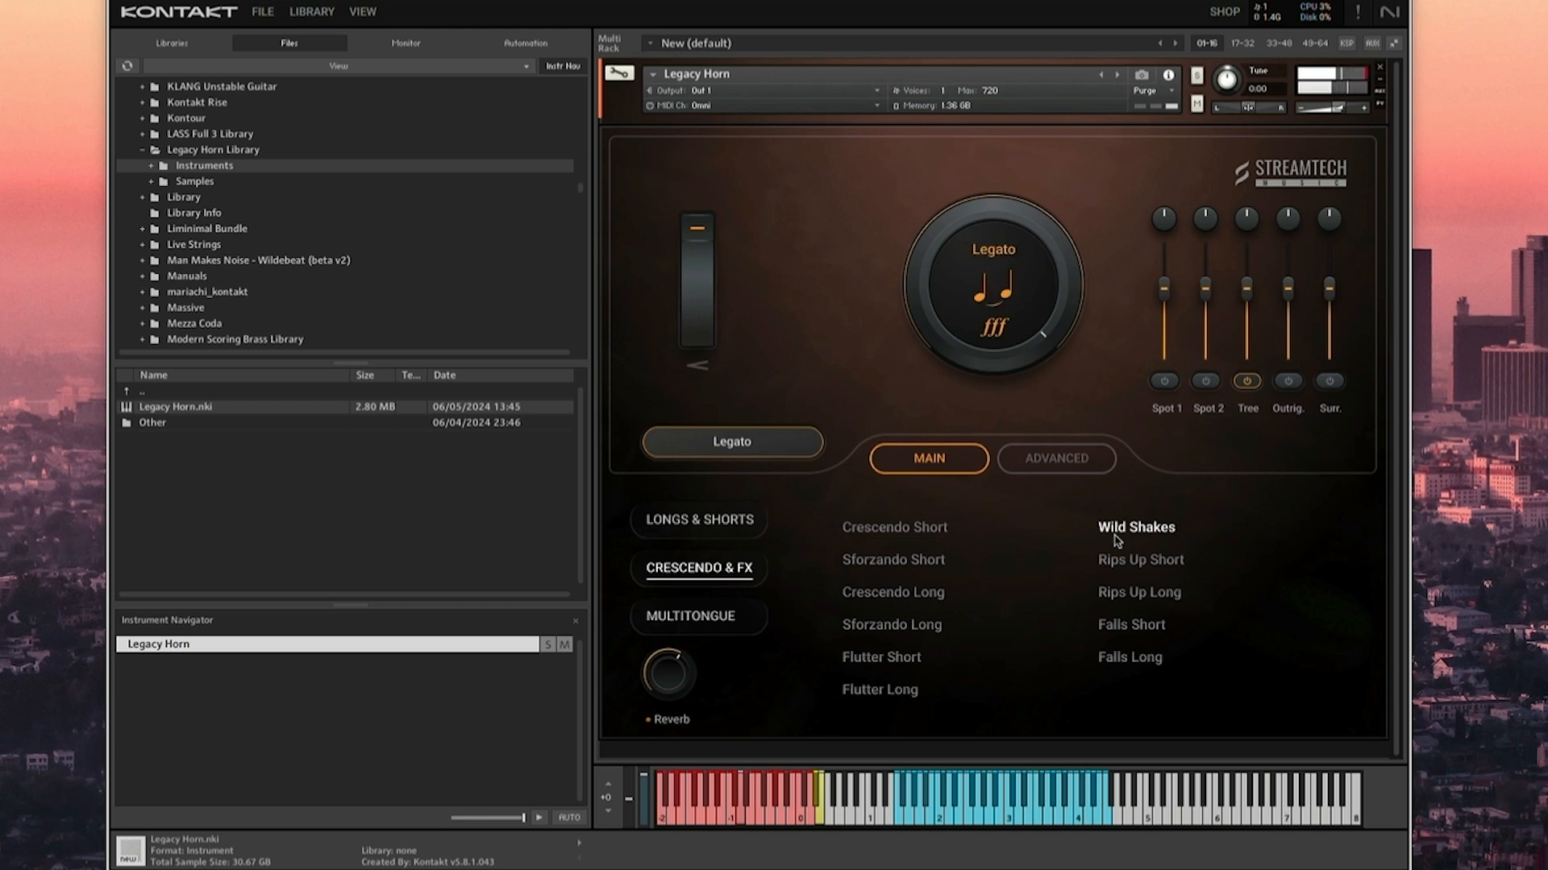
pyautogui.click(1119, 623)
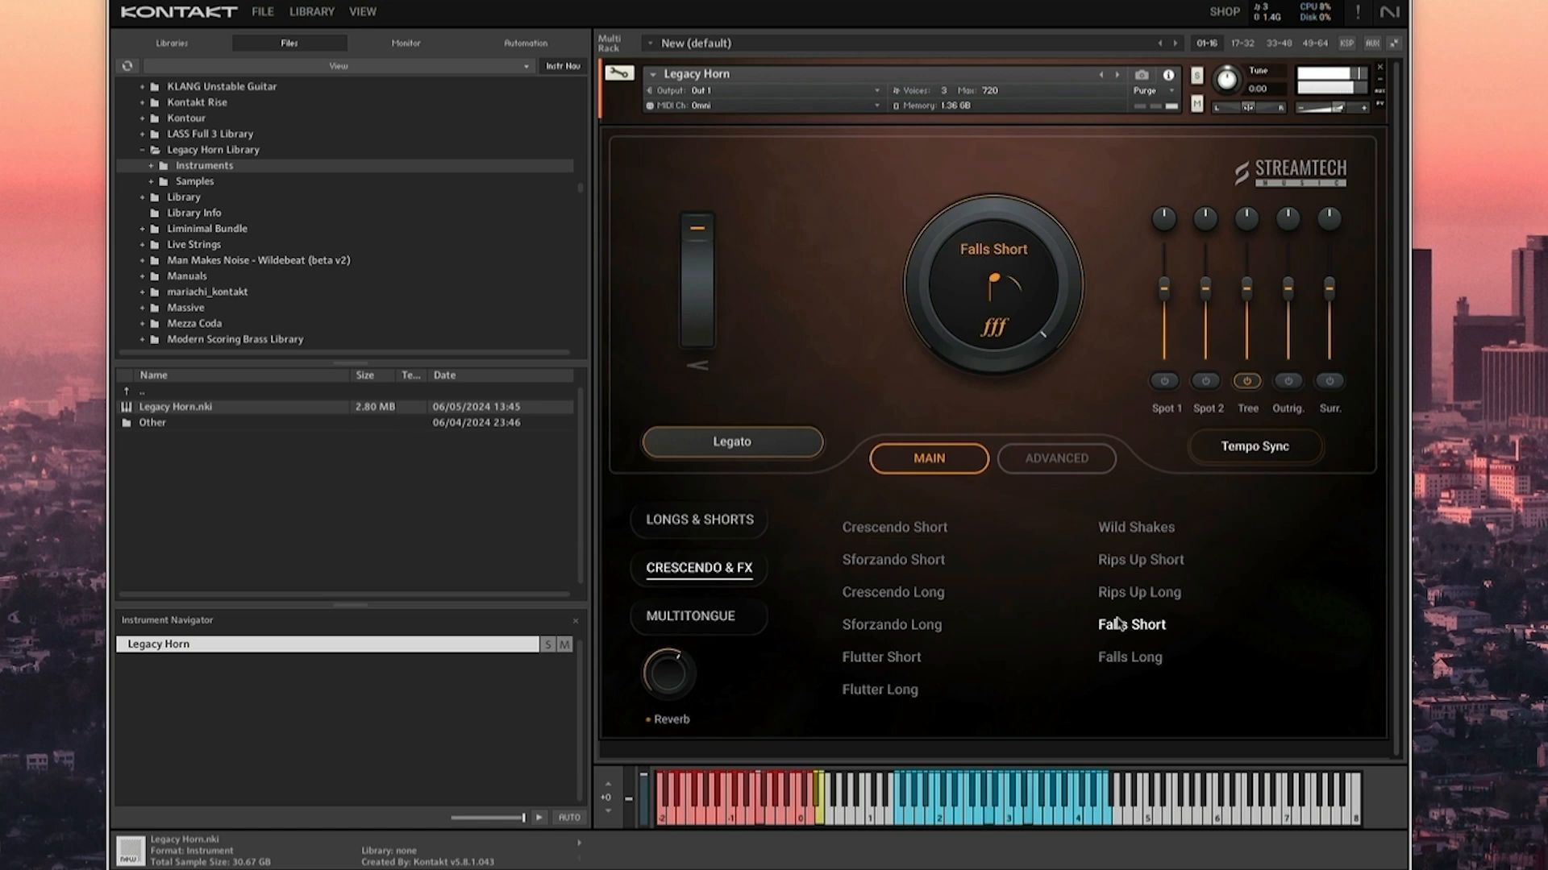
pyautogui.click(1112, 658)
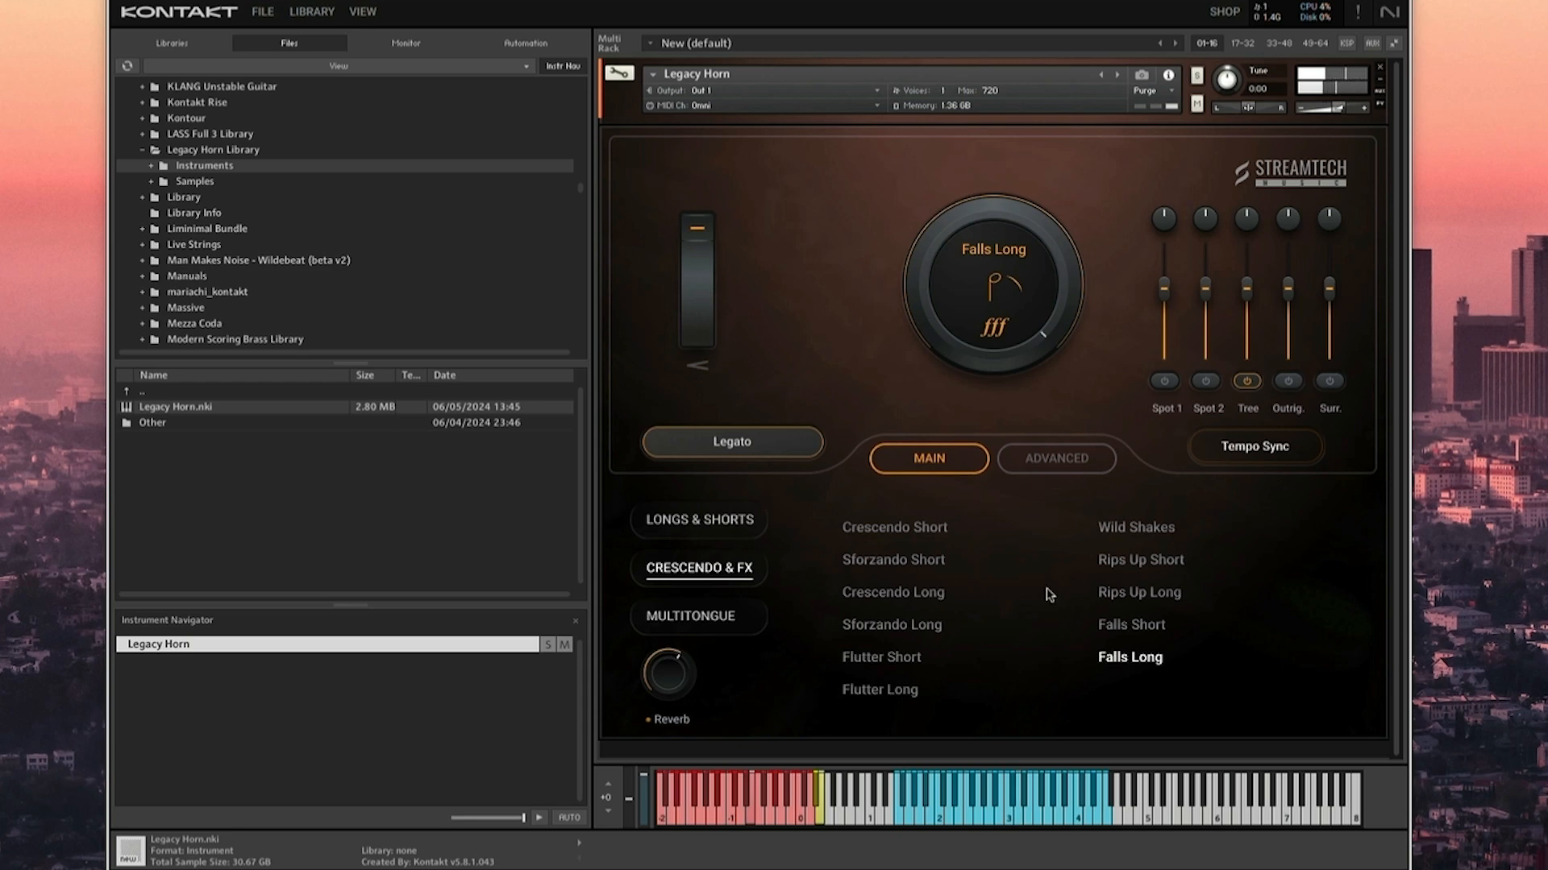
pyautogui.click(785, 446)
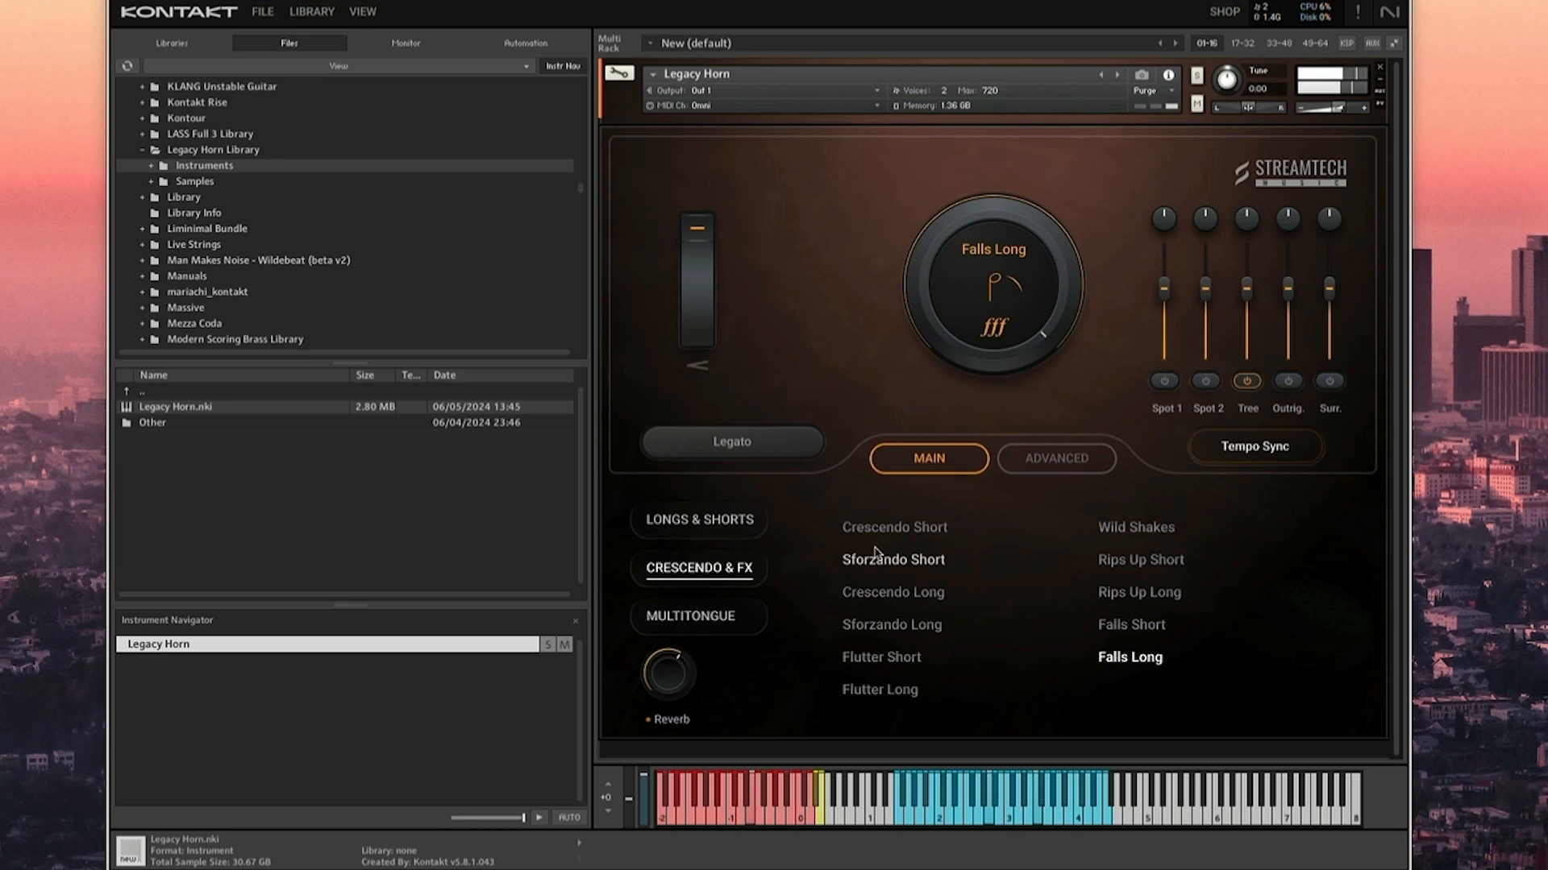
# Audition the Quintuple Long and Triple Long multitongue articulations, switching legato on for each.
pyautogui.click(732, 621)
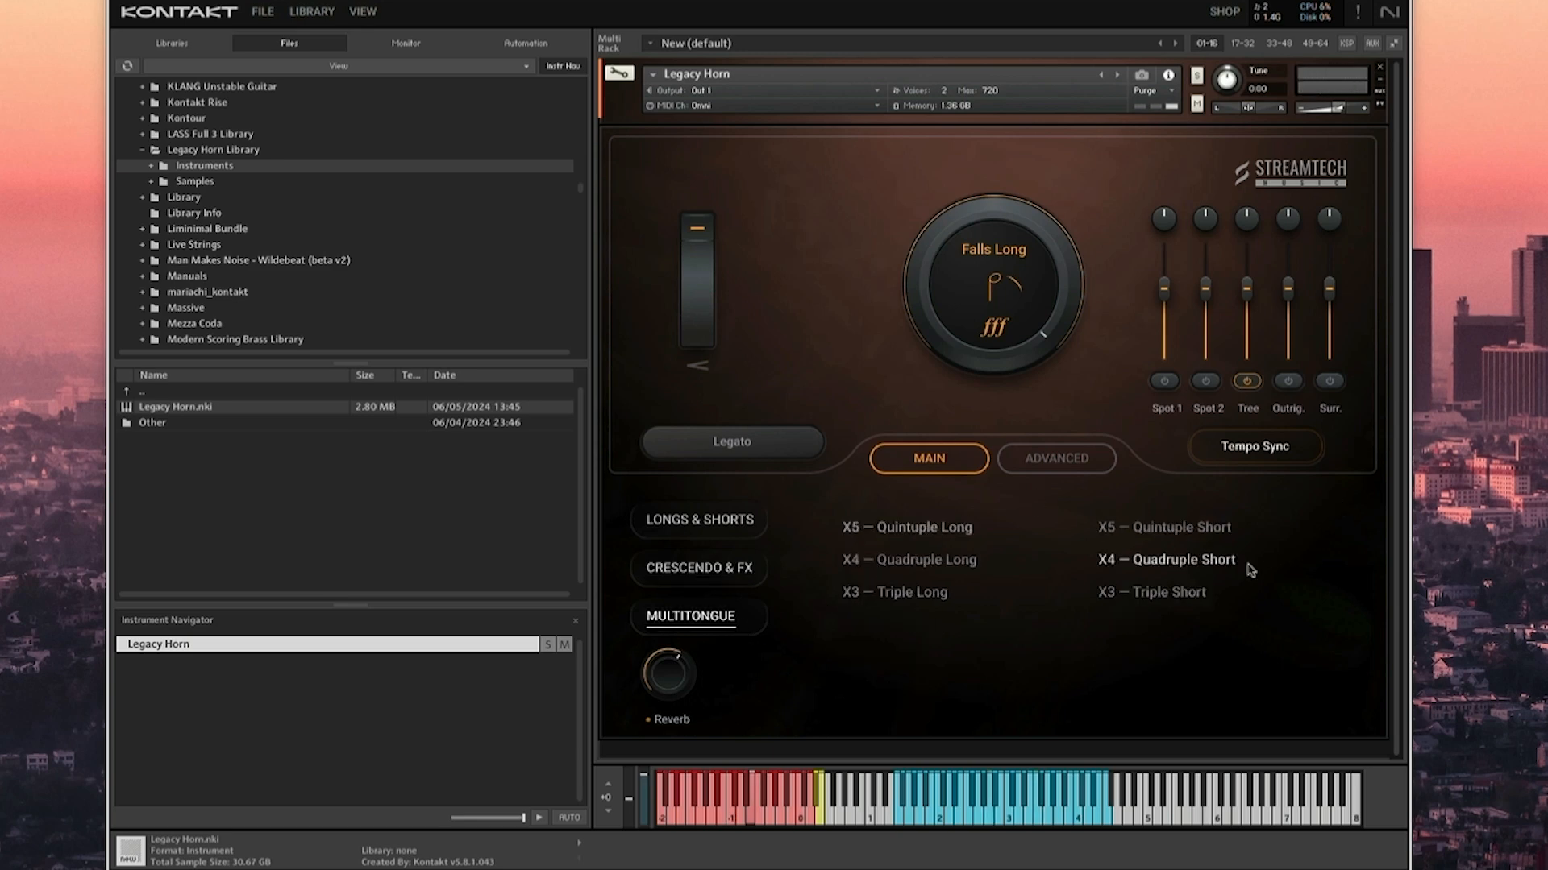
pyautogui.click(925, 528)
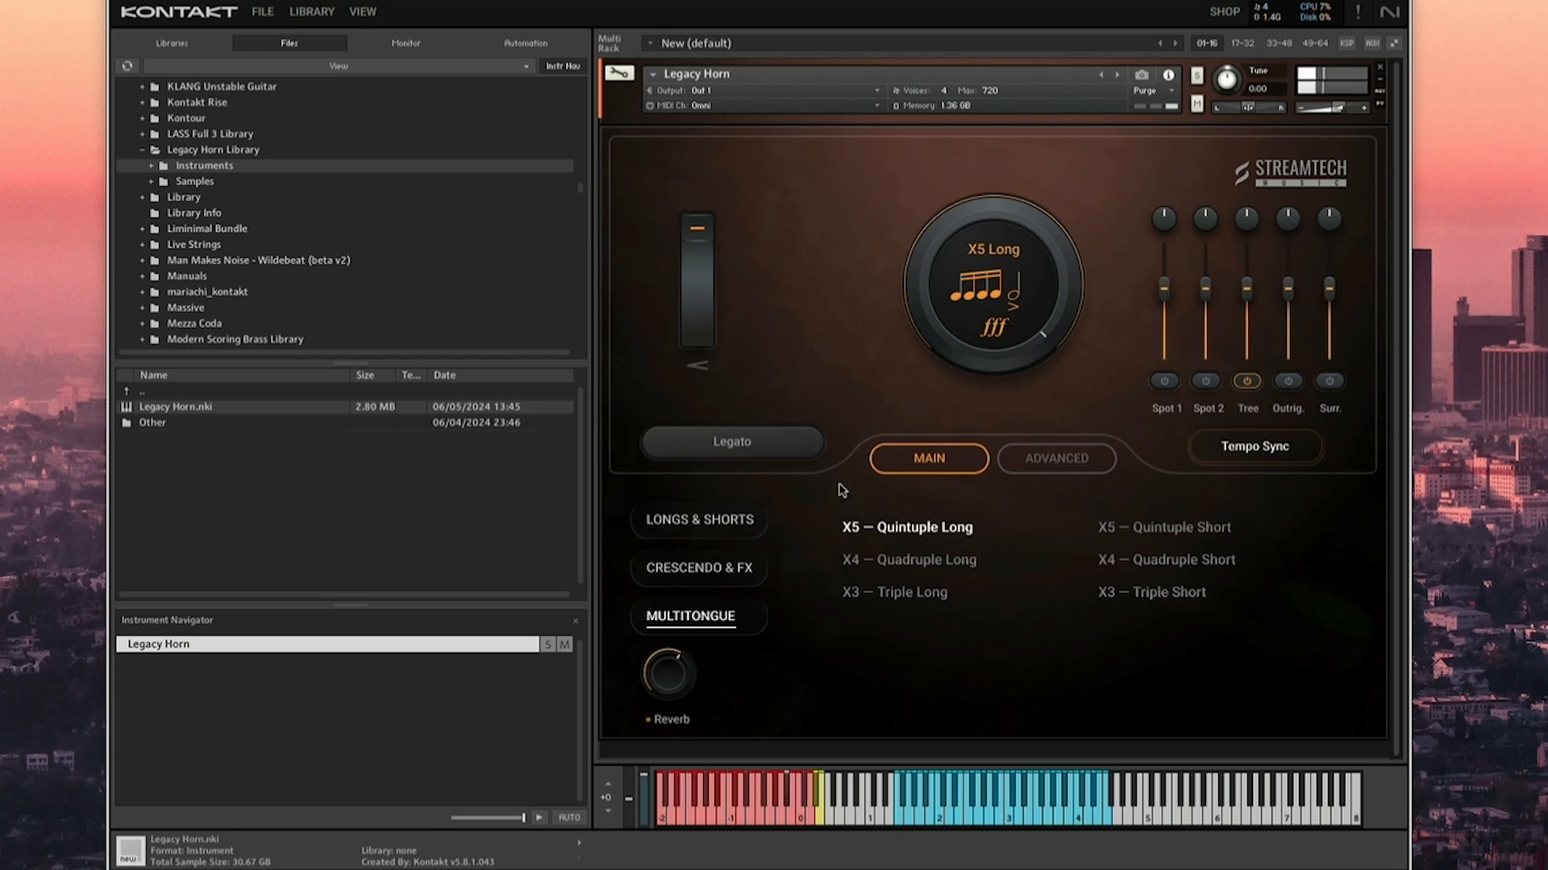
pyautogui.click(806, 441)
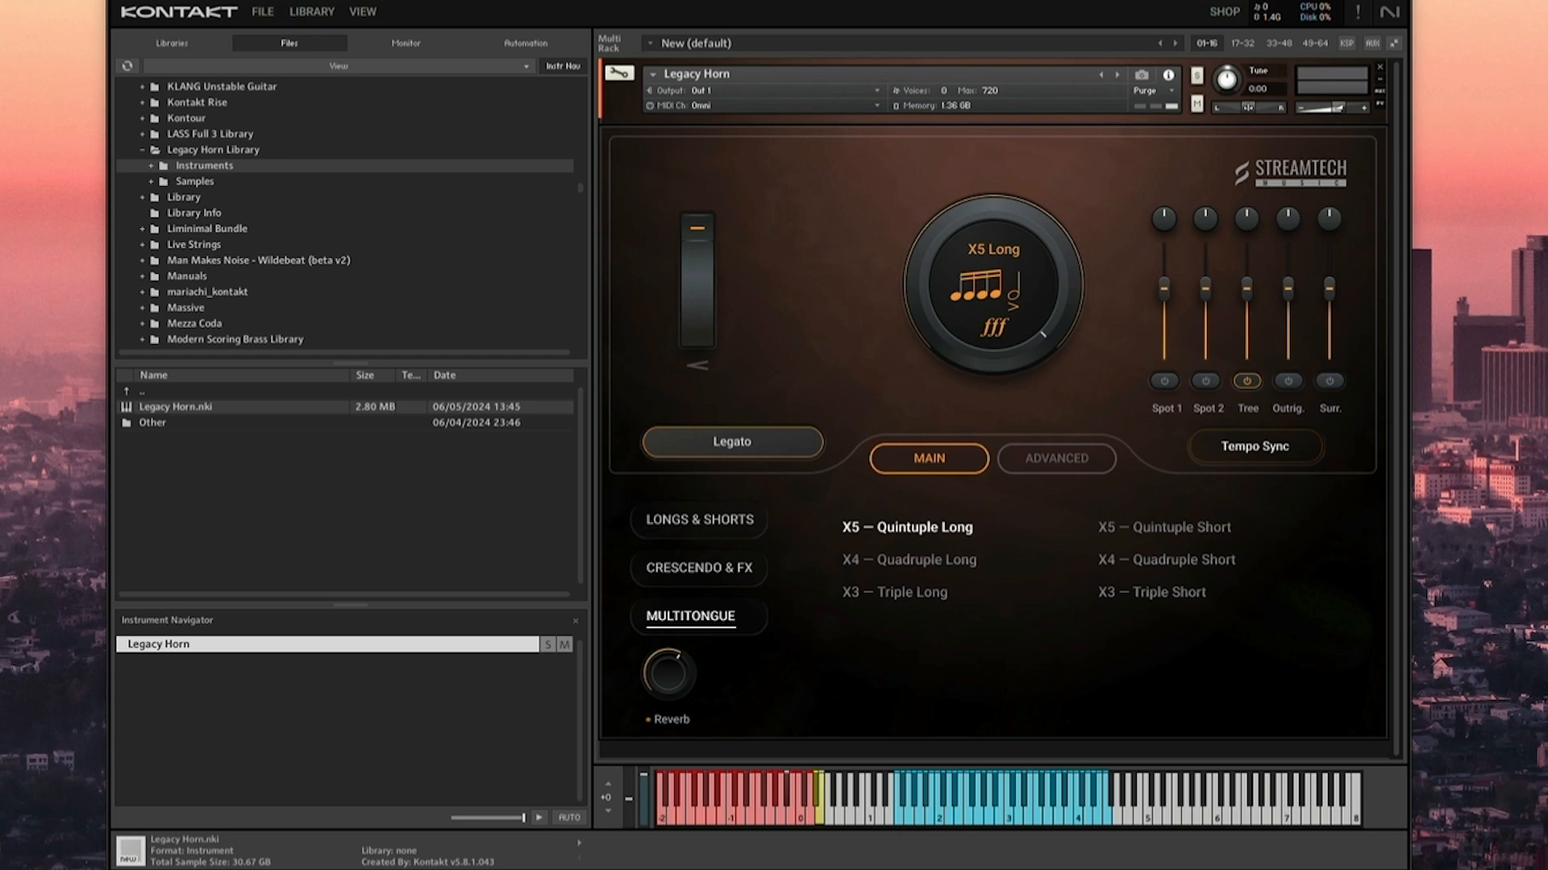
pyautogui.click(911, 596)
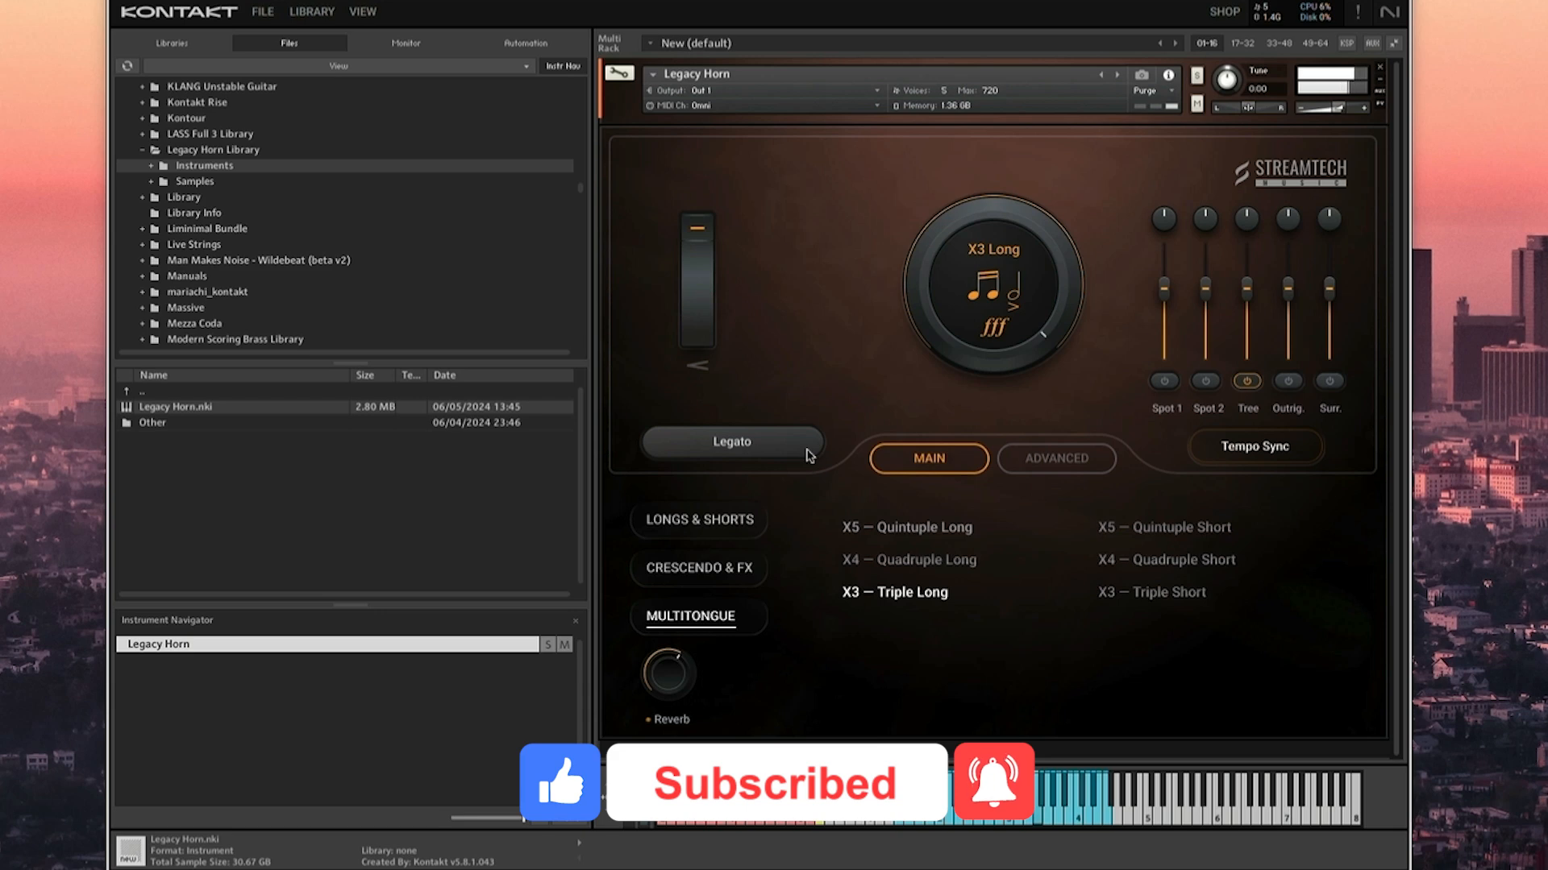
pyautogui.click(805, 447)
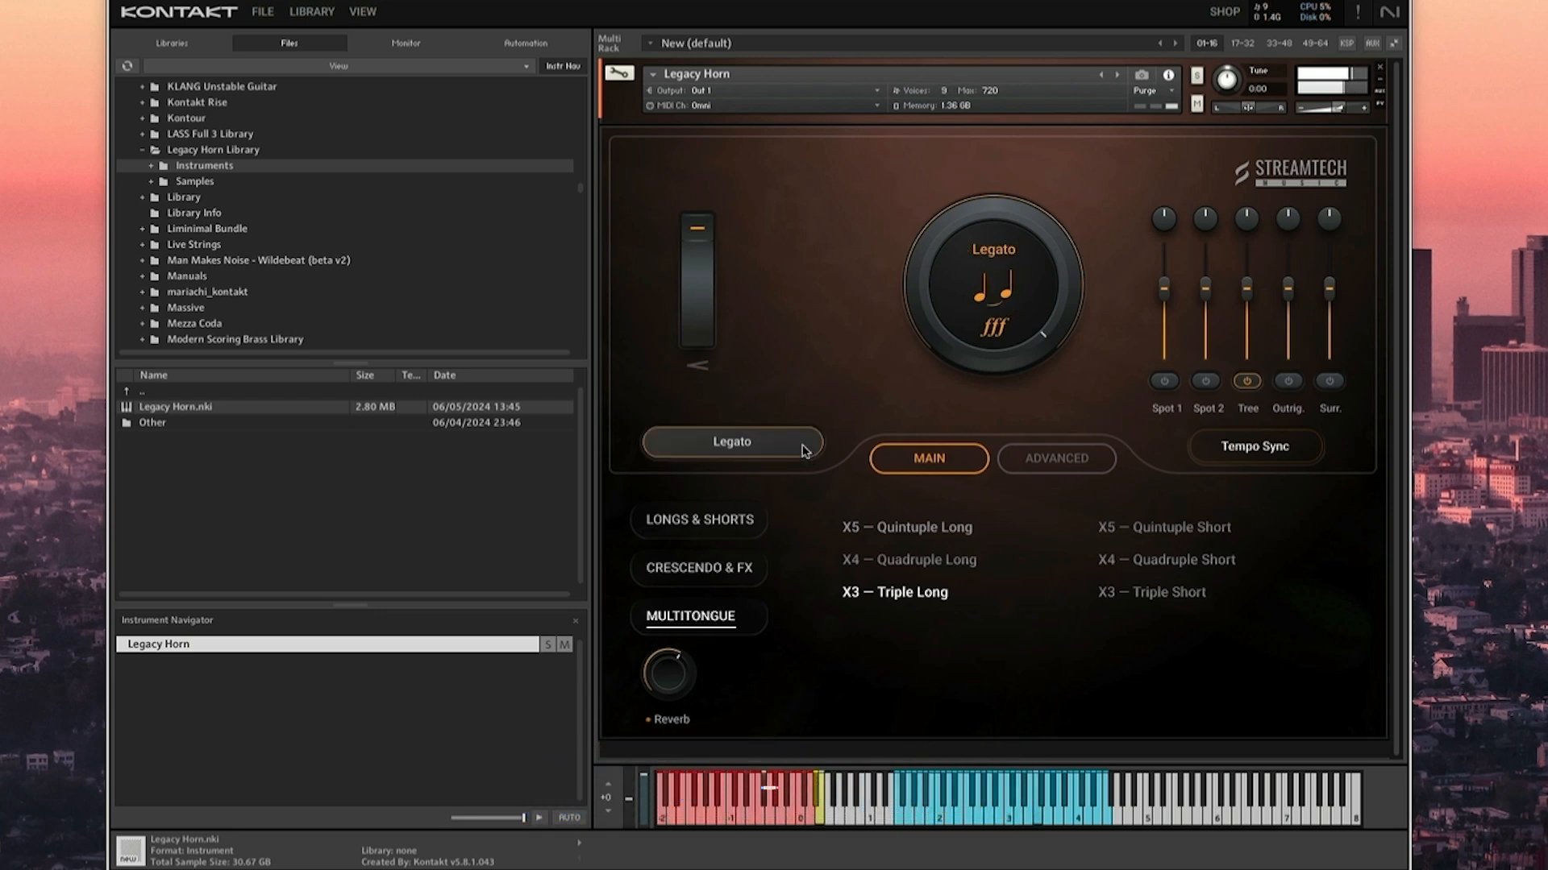
# Audition the Triple Short multitongue, followed by Quadruple Short and Quintuple Short with Tempo Sync off.
pyautogui.click(1139, 576)
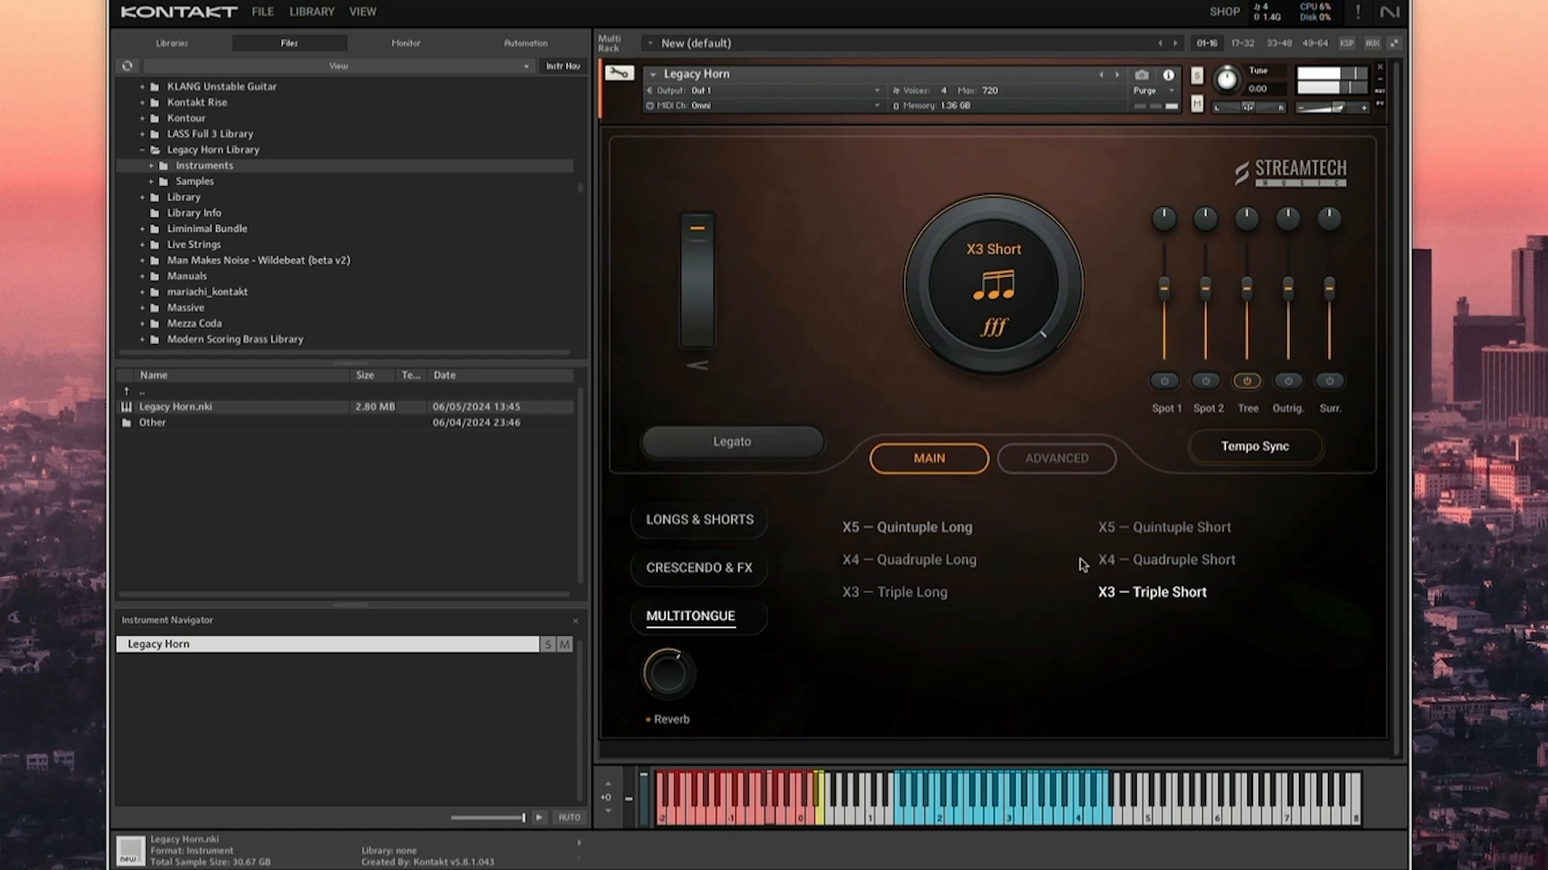
pyautogui.click(1139, 567)
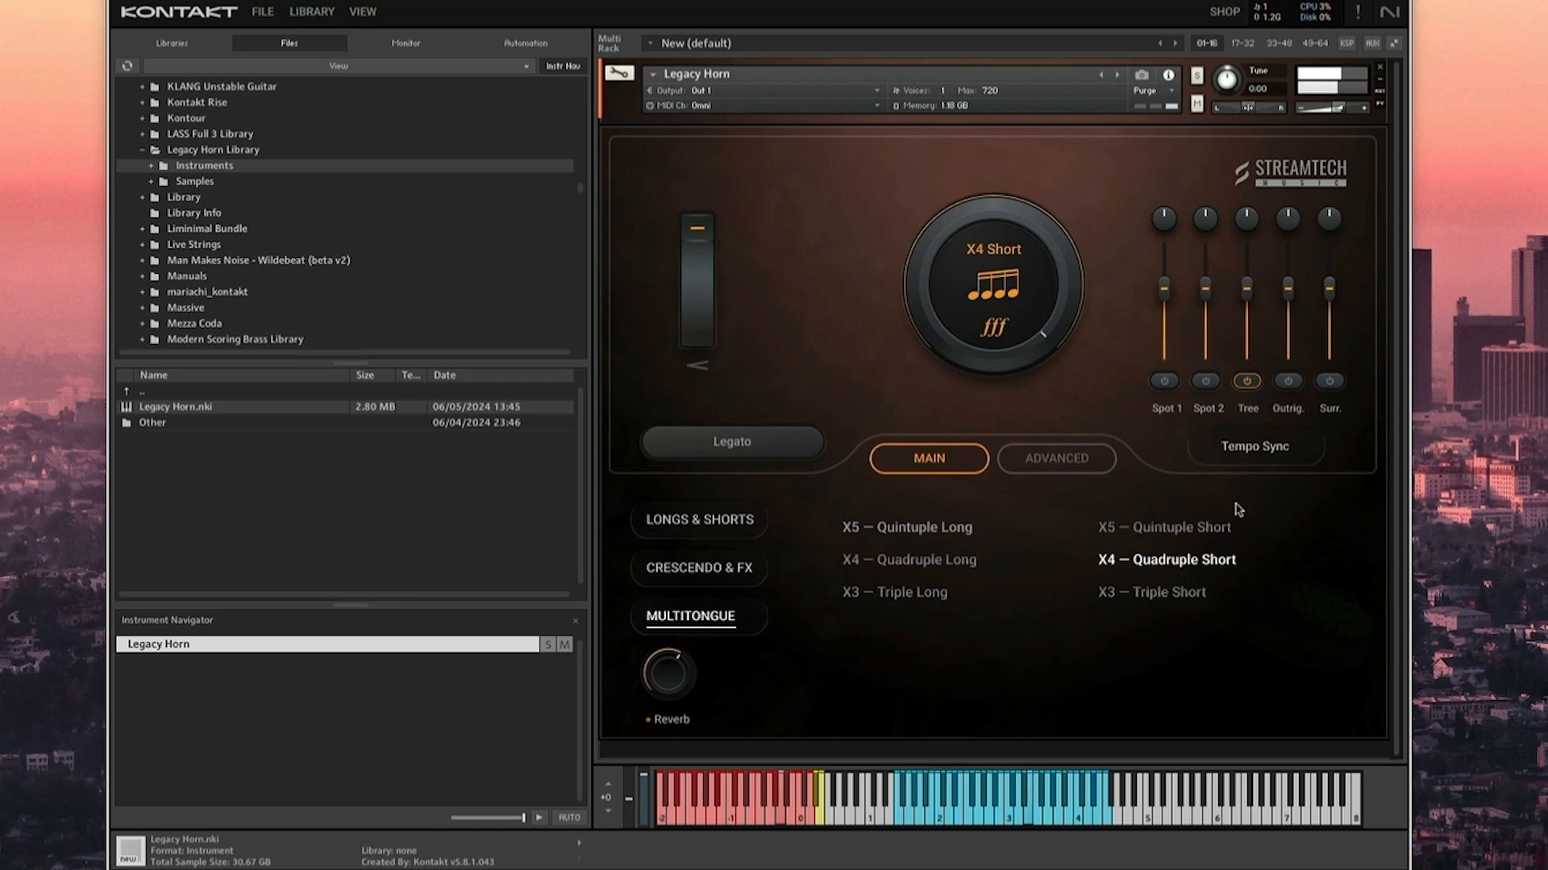
pyautogui.click(1219, 528)
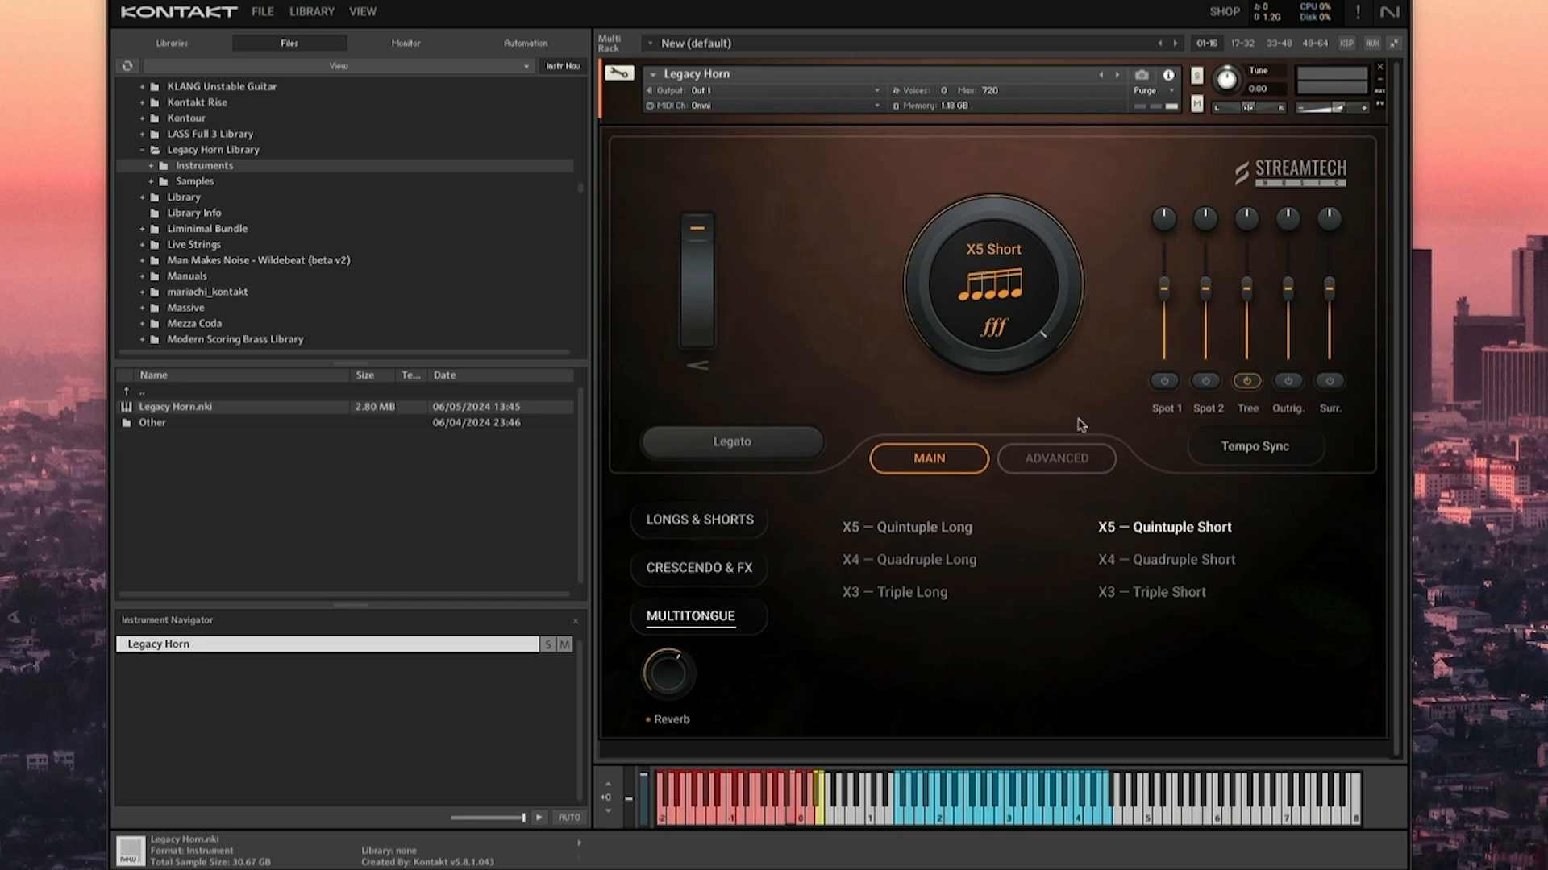
# Show the Longs & Shorts articulations again and raise the reverb amount close to its maximum.
pyautogui.click(722, 530)
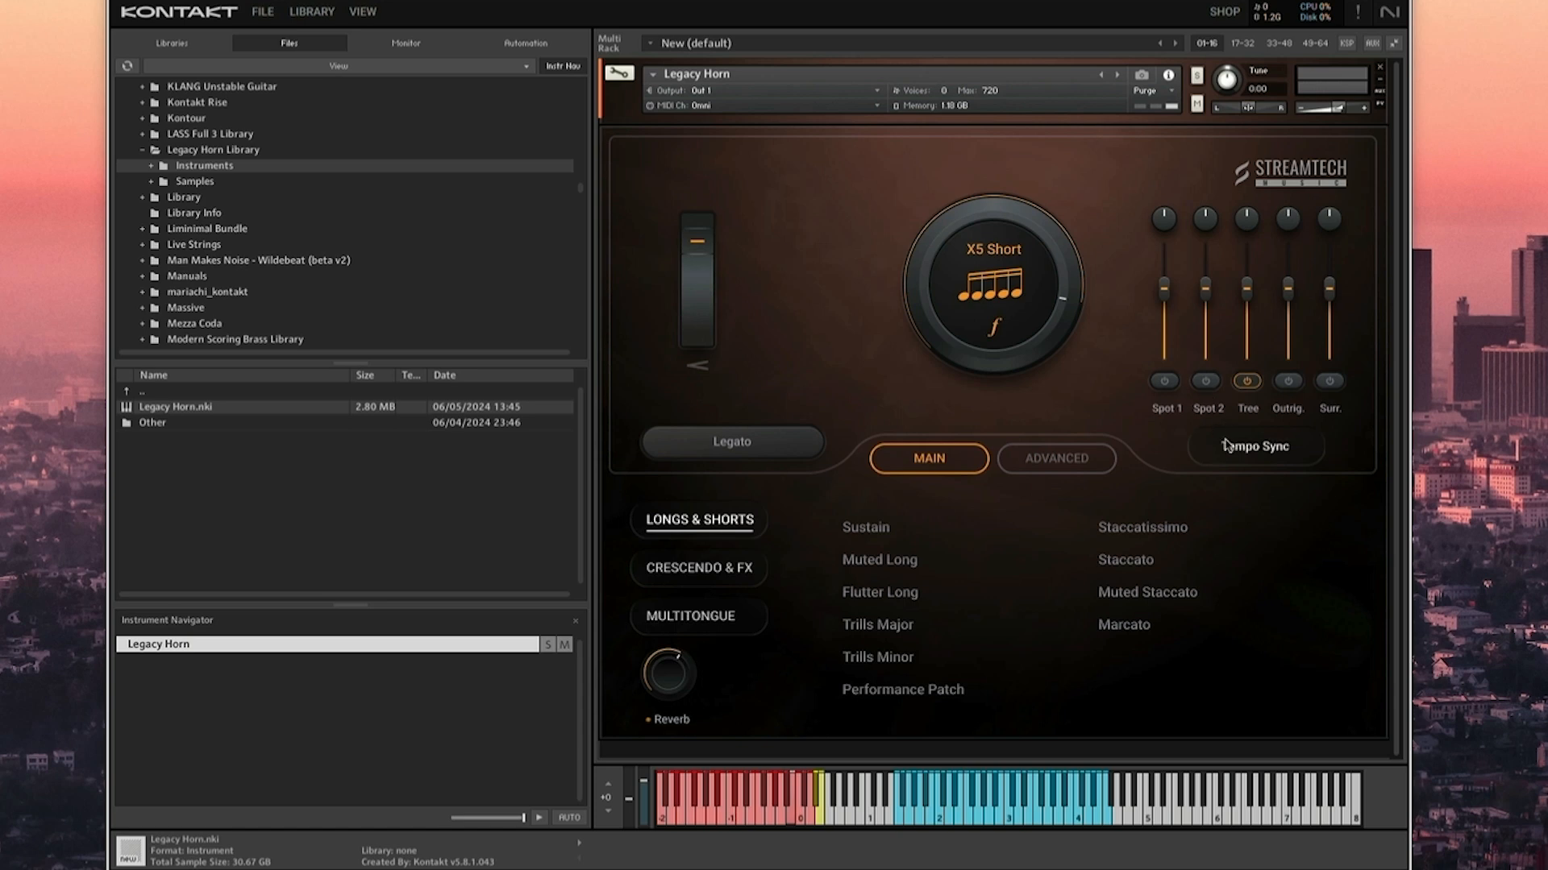
pyautogui.click(797, 453)
pyautogui.moveTo(678, 691); pyautogui.dragTo(686, 661)
# Look through the available reverb presets in the advanced settings without choosing one.
pyautogui.click(1100, 461)
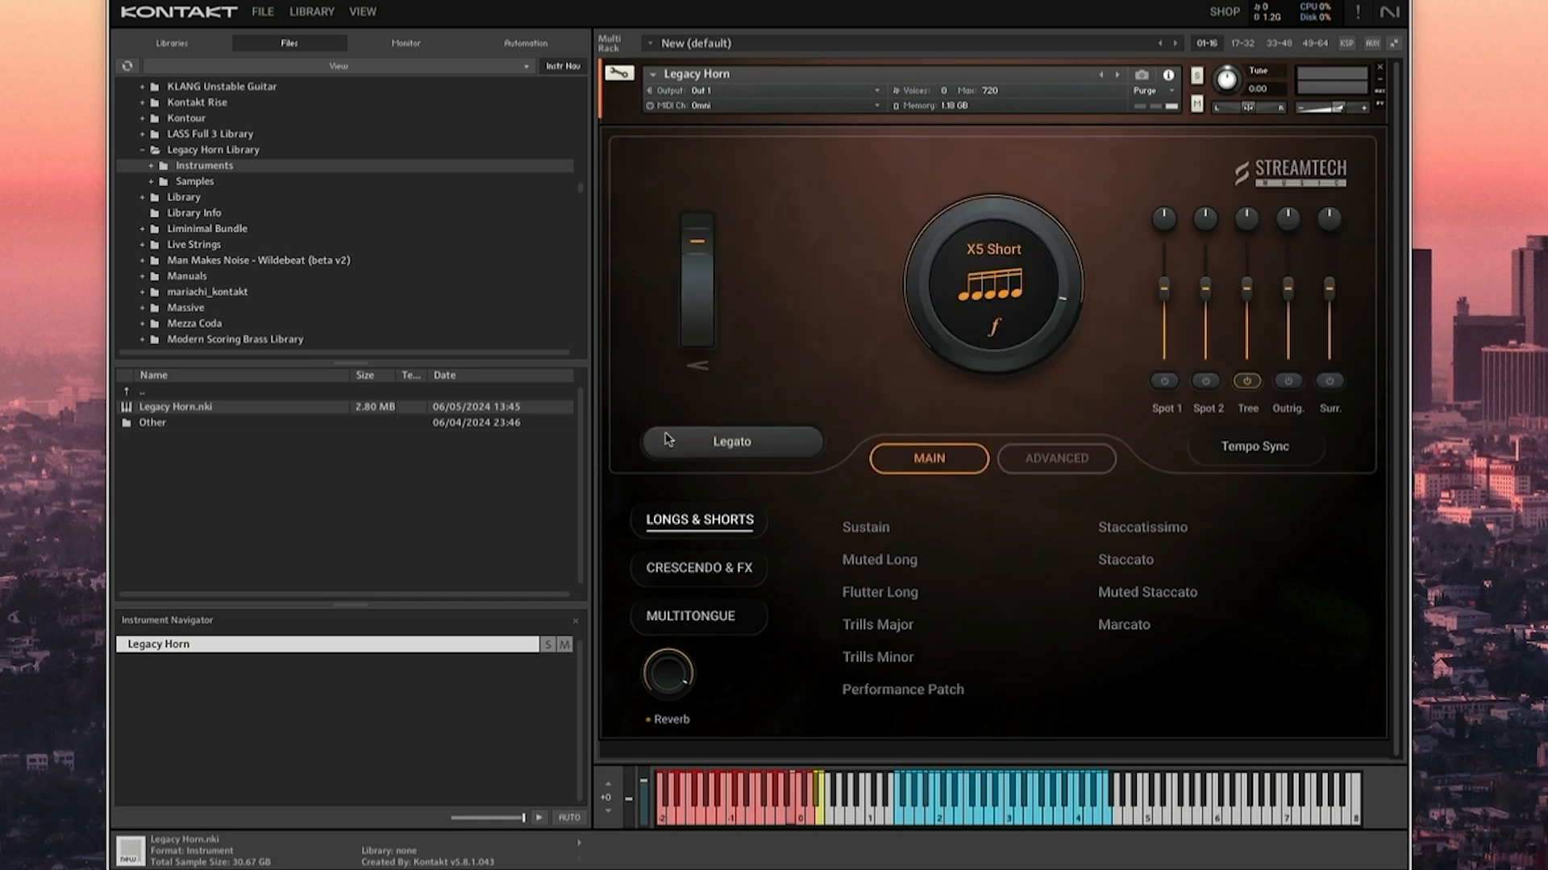
pyautogui.click(1000, 461)
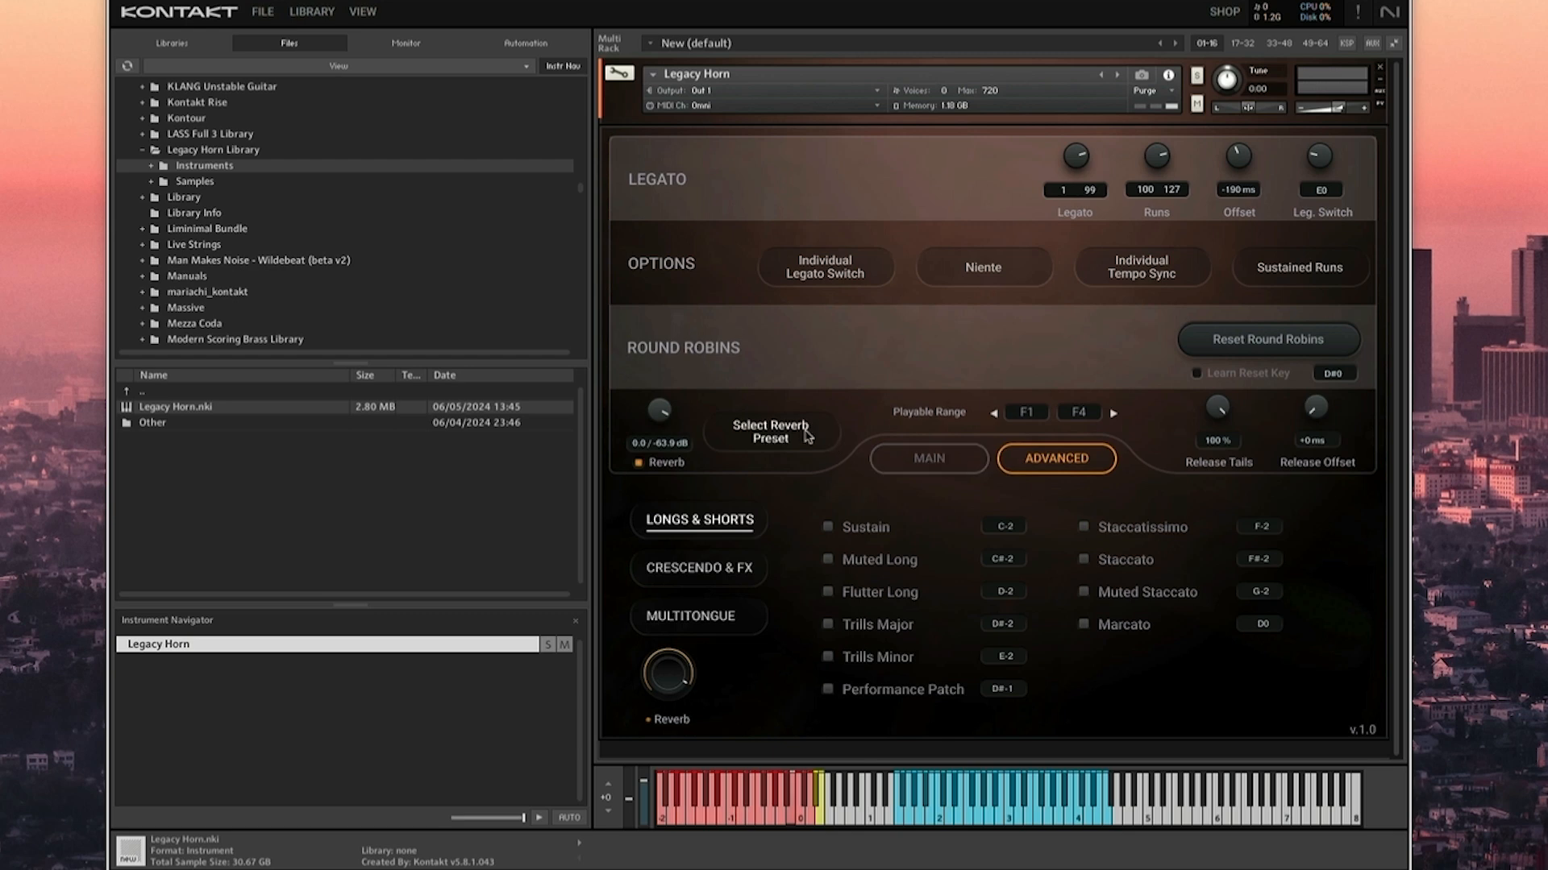
pyautogui.click(806, 435)
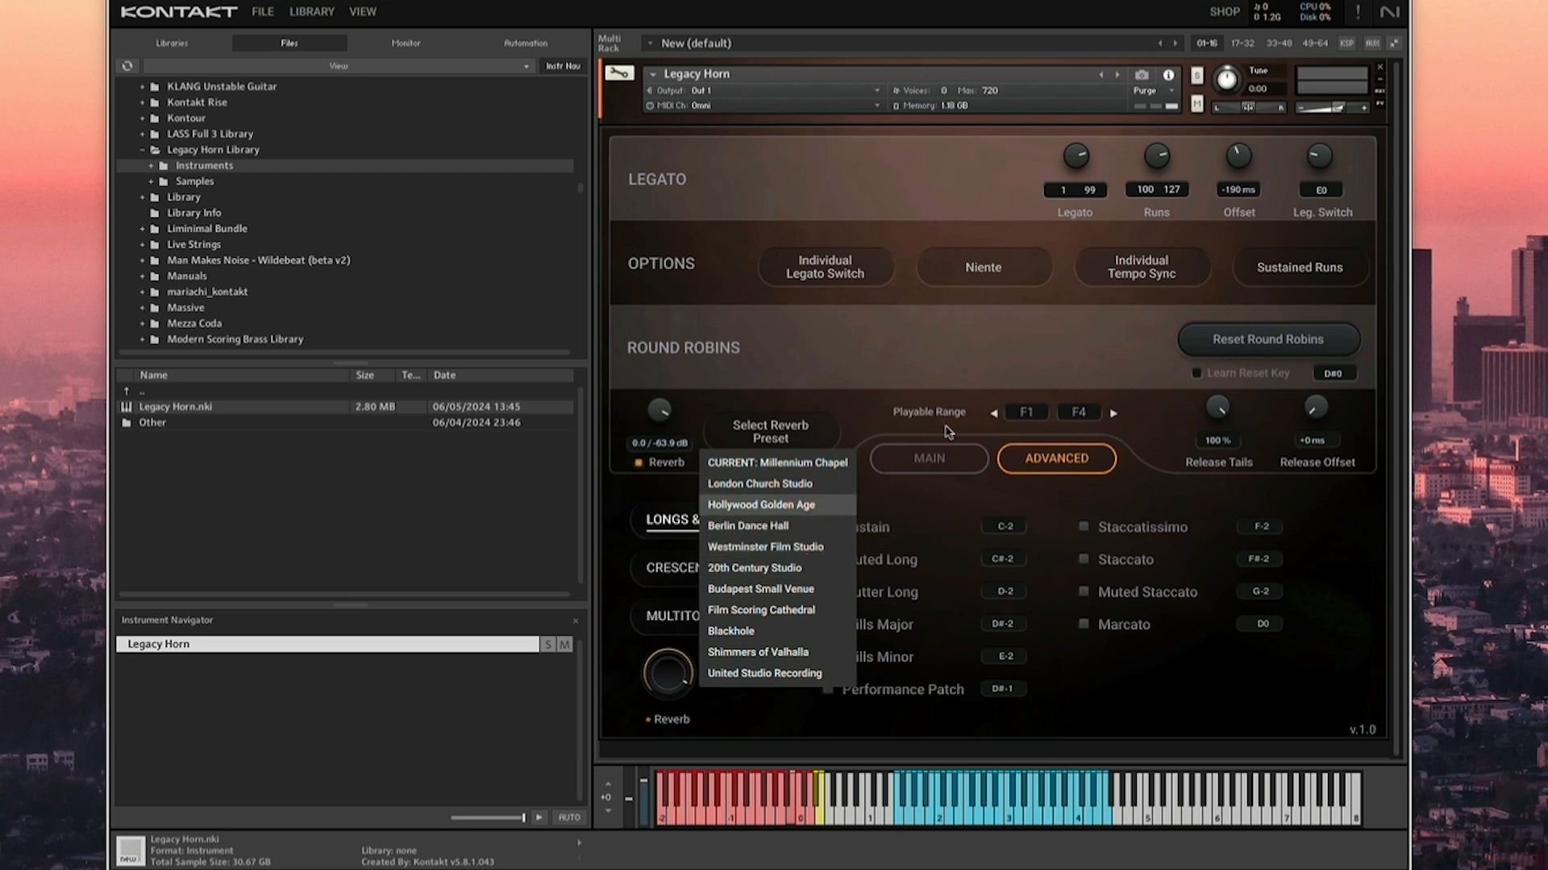
pyautogui.click(950, 400)
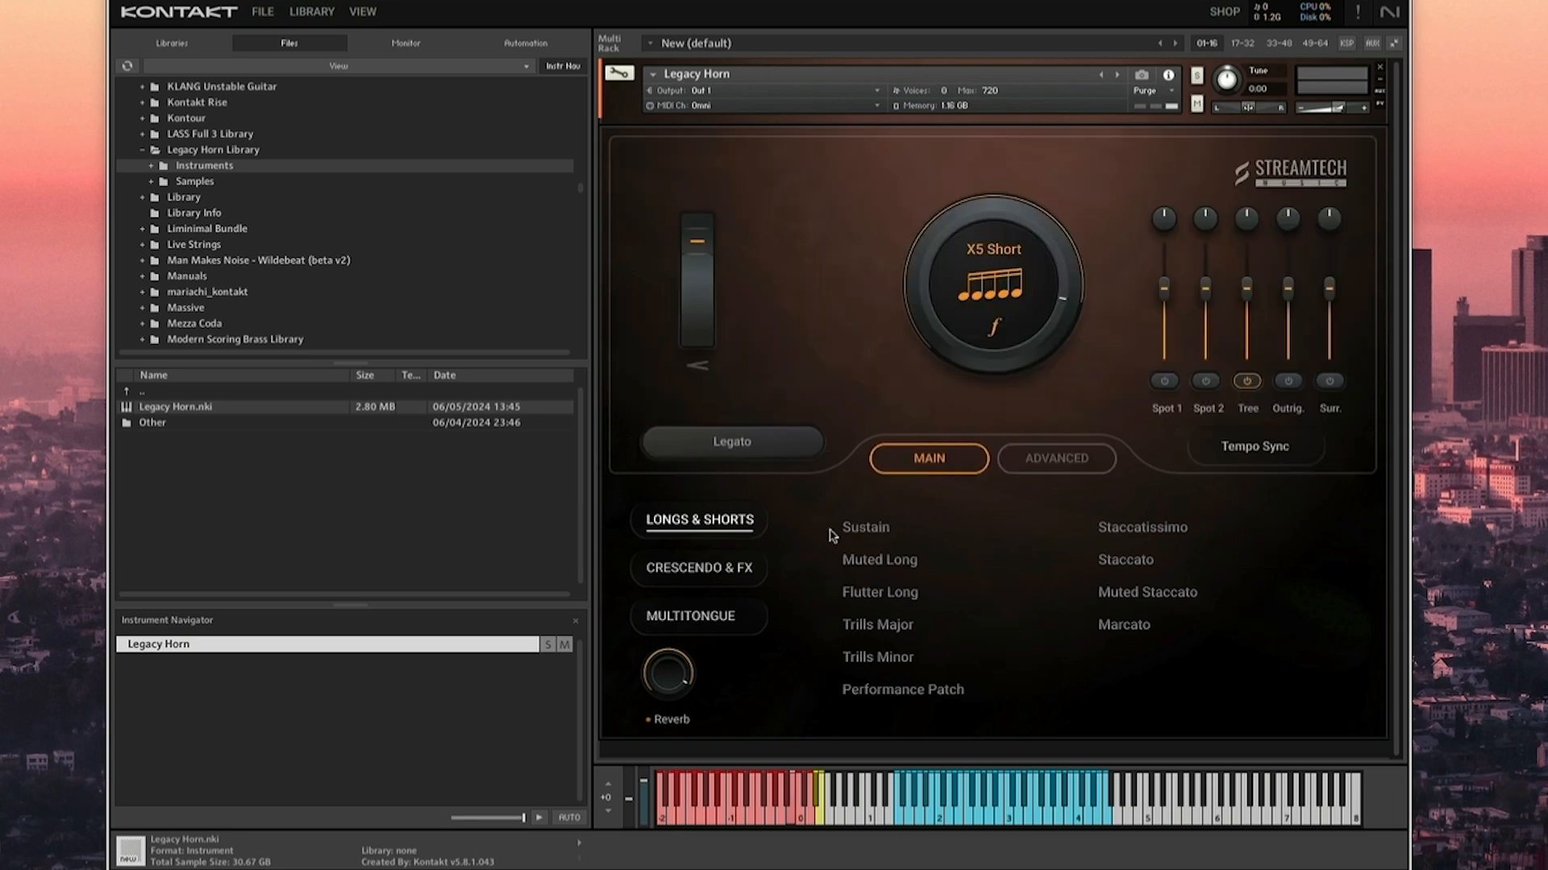
# Unload the Flutter Long articulation's samples in the advanced settings and load them again.
pyautogui.click(1114, 457)
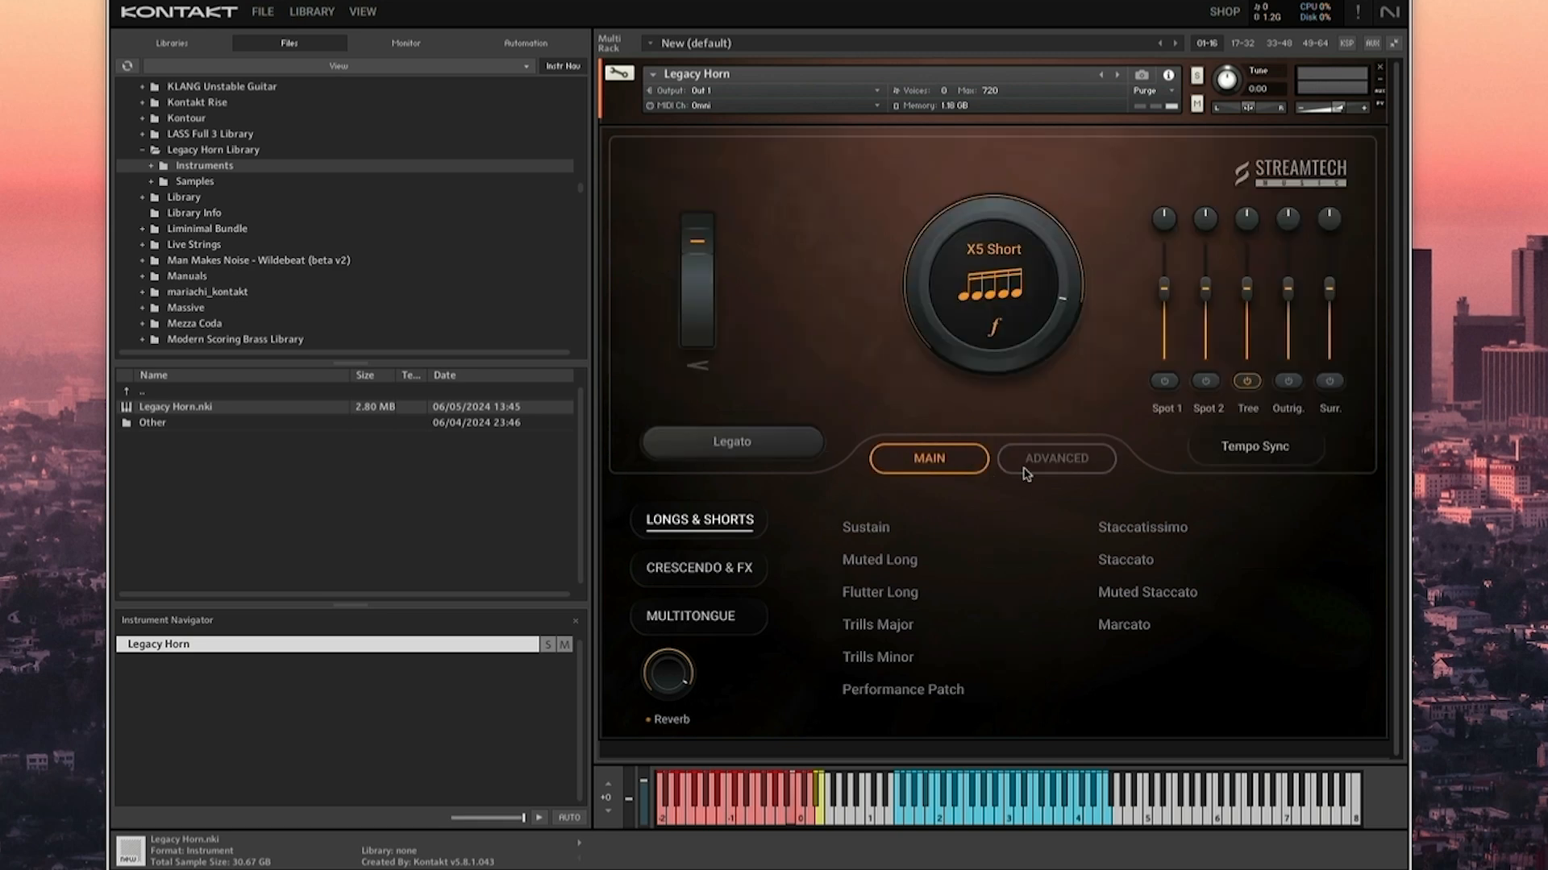
pyautogui.click(1030, 468)
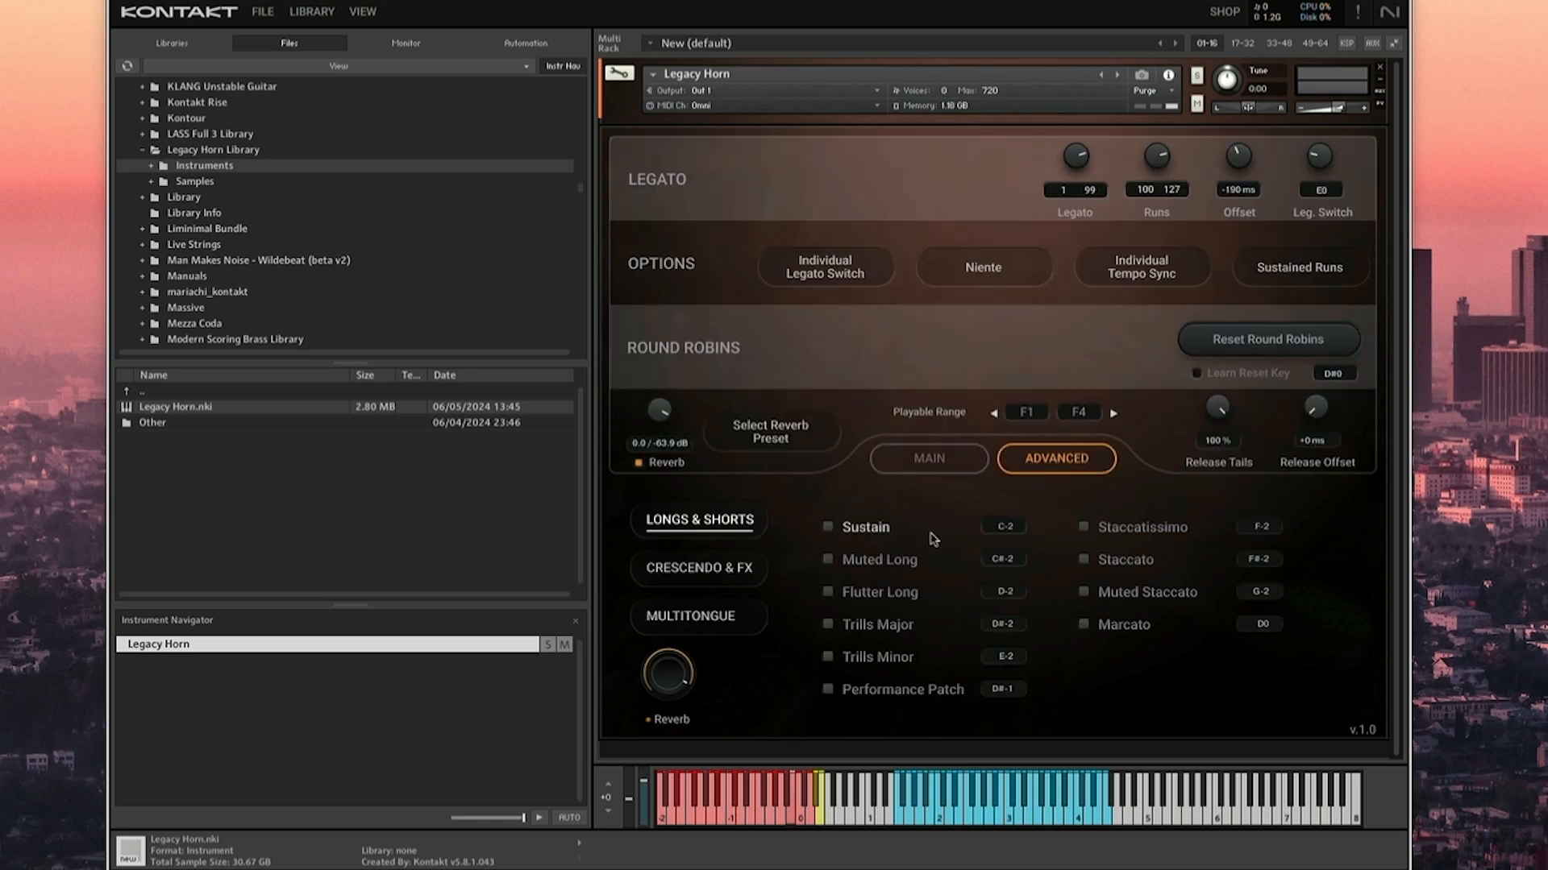
pyautogui.moveTo(990, 555); pyautogui.dragTo(1004, 566)
pyautogui.click(827, 592)
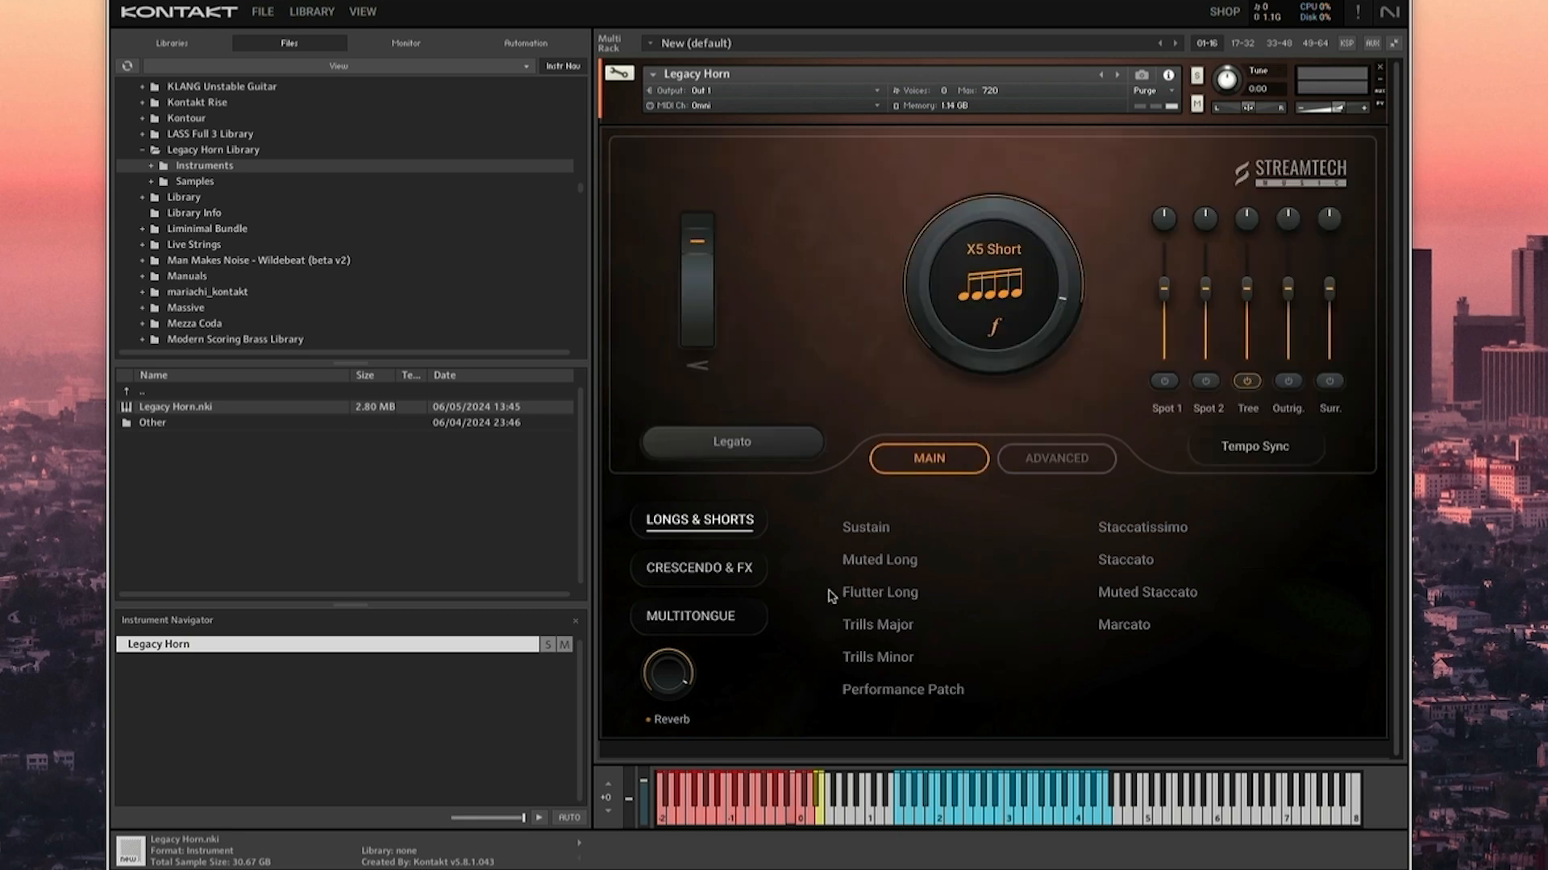
pyautogui.click(1044, 459)
pyautogui.click(842, 595)
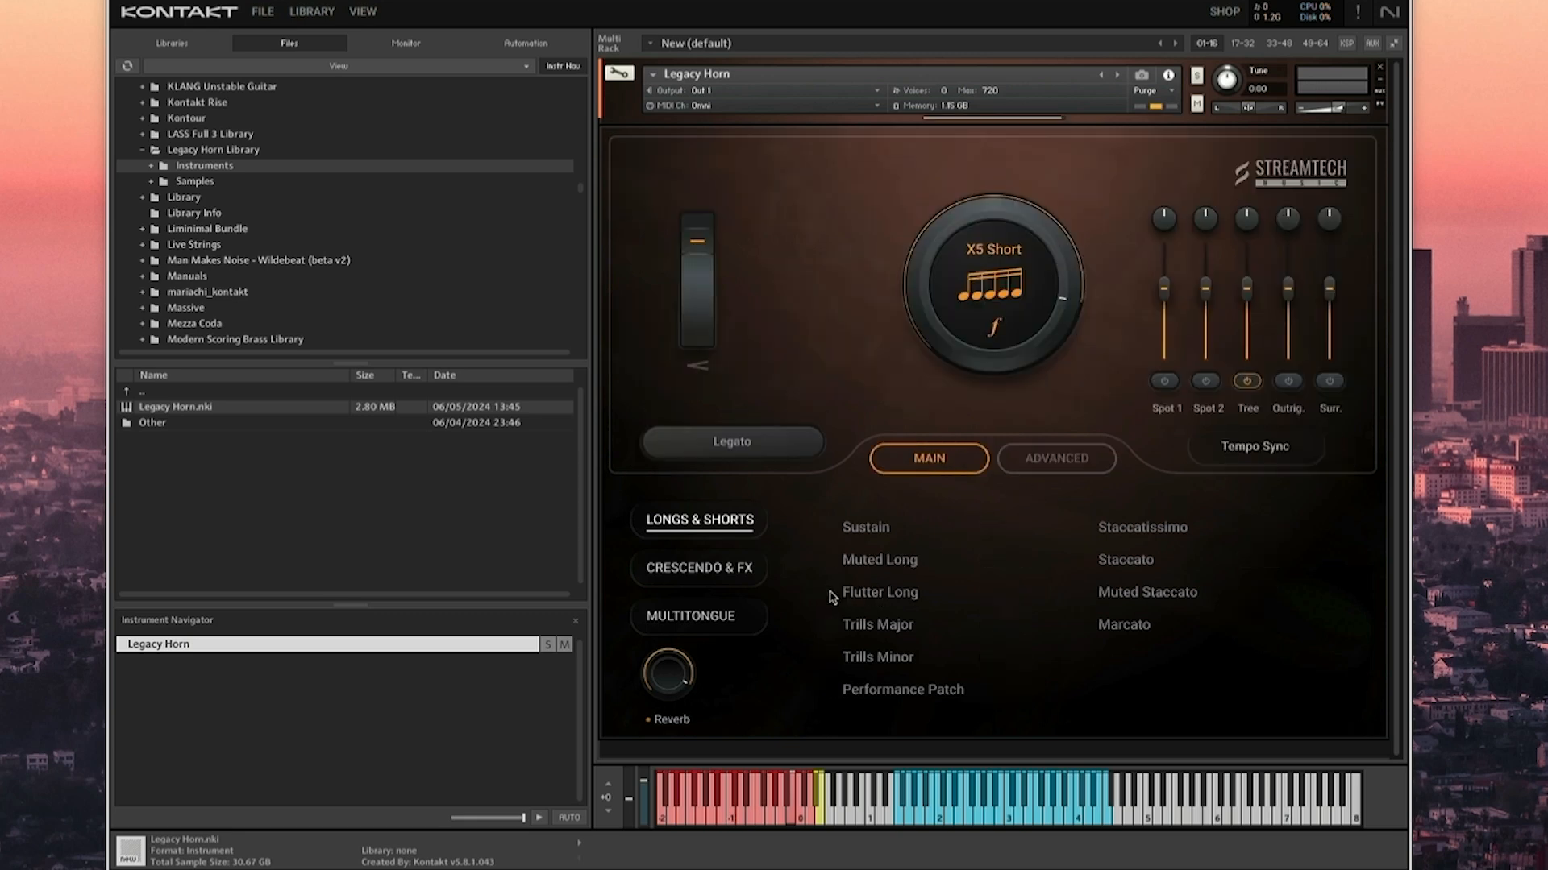